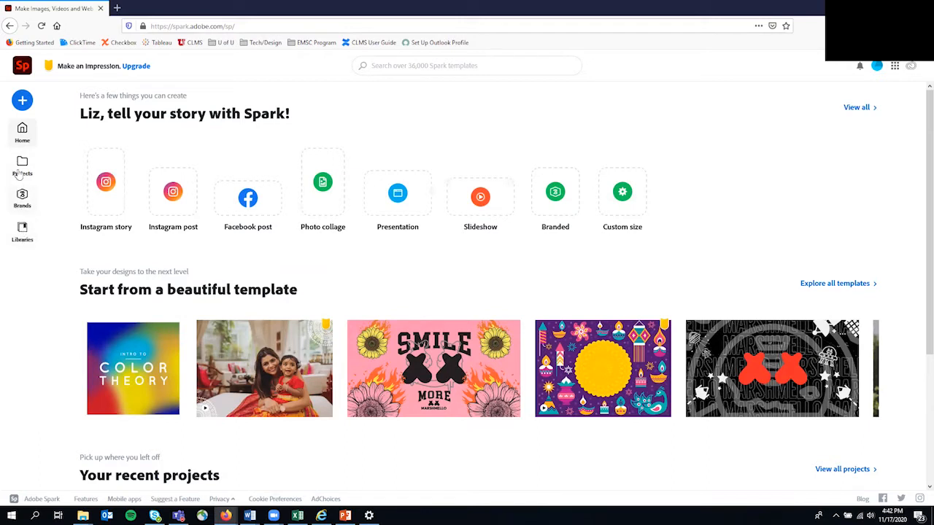
Browse the new-design menu, then start a new Facebook post design.
left_click(20, 102)
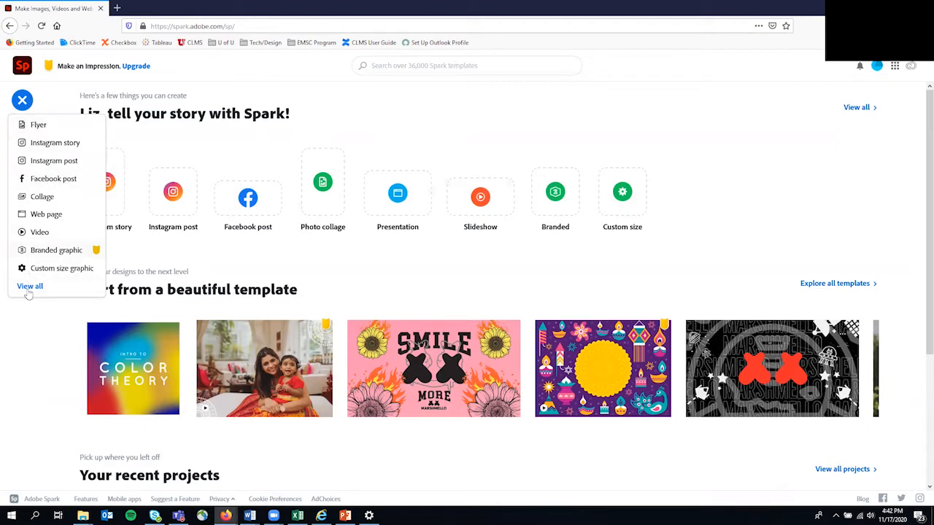
left_click(35, 345)
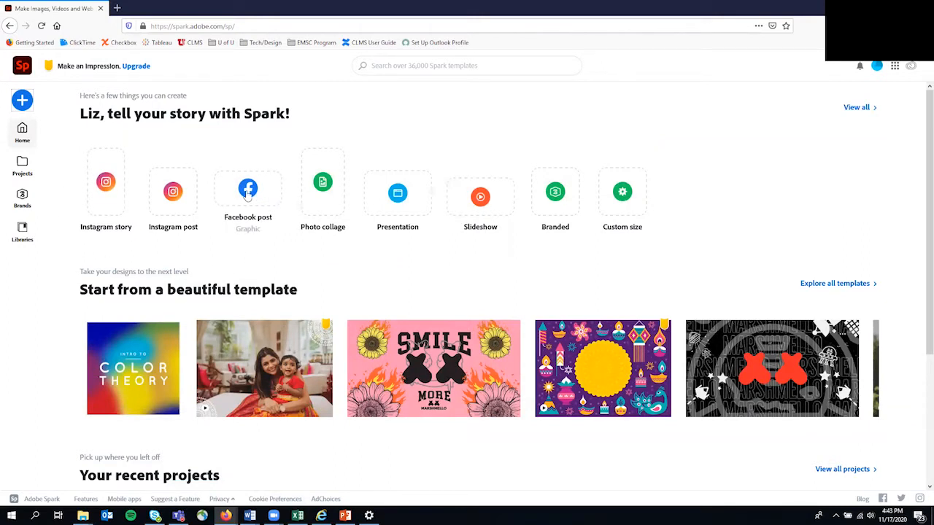
left_click(22, 100)
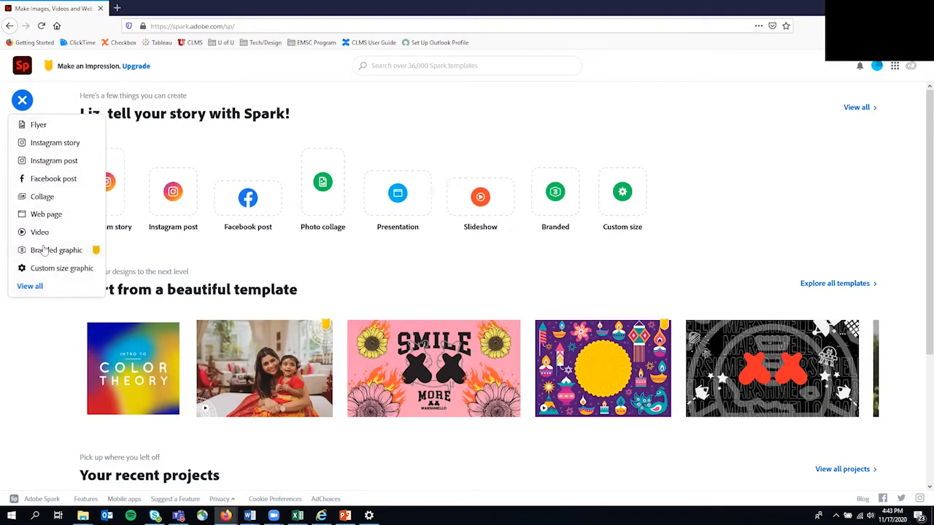
left_click(346, 130)
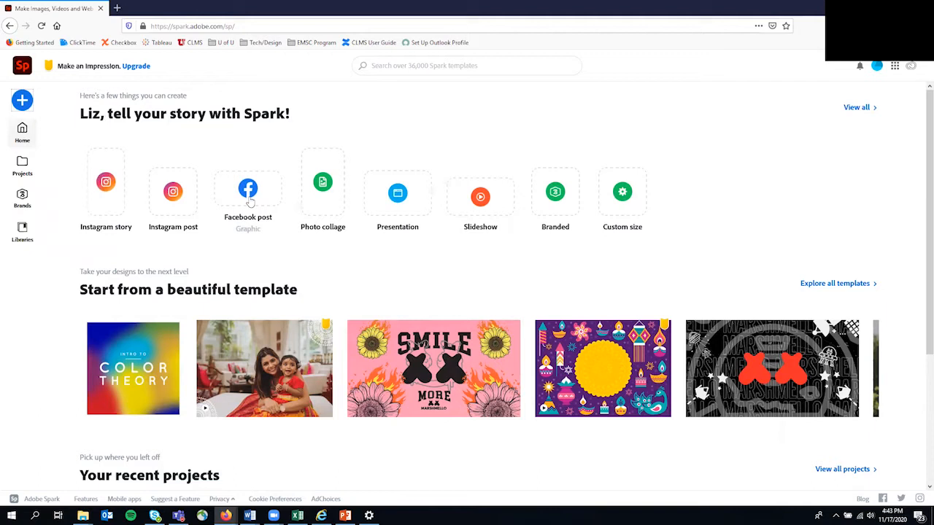
left_click(249, 191)
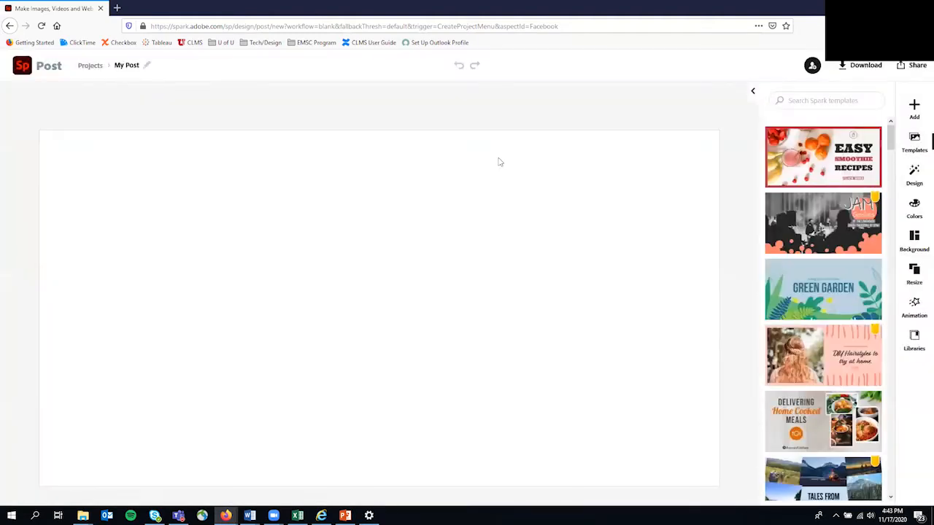
Show the Add choices for text, photo, icon or logo on the blank post.
key("alt+Tab")
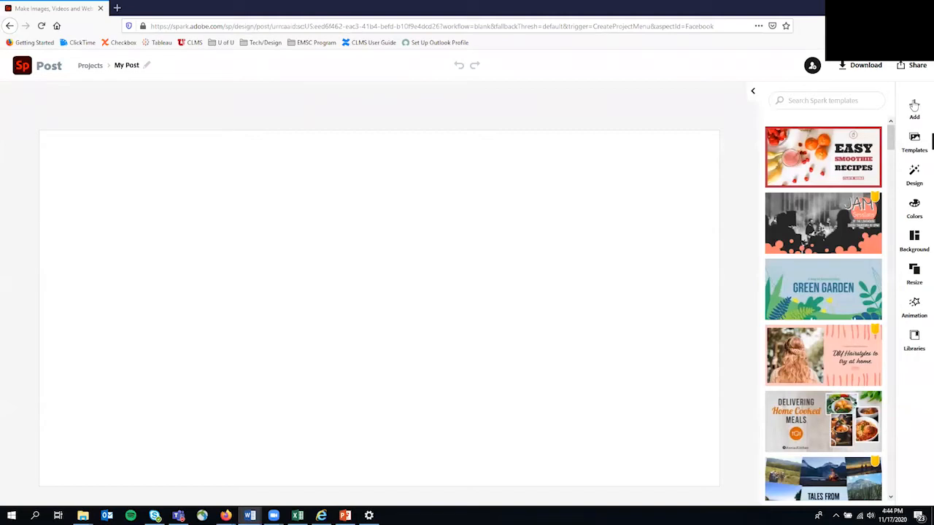
left_click(916, 108)
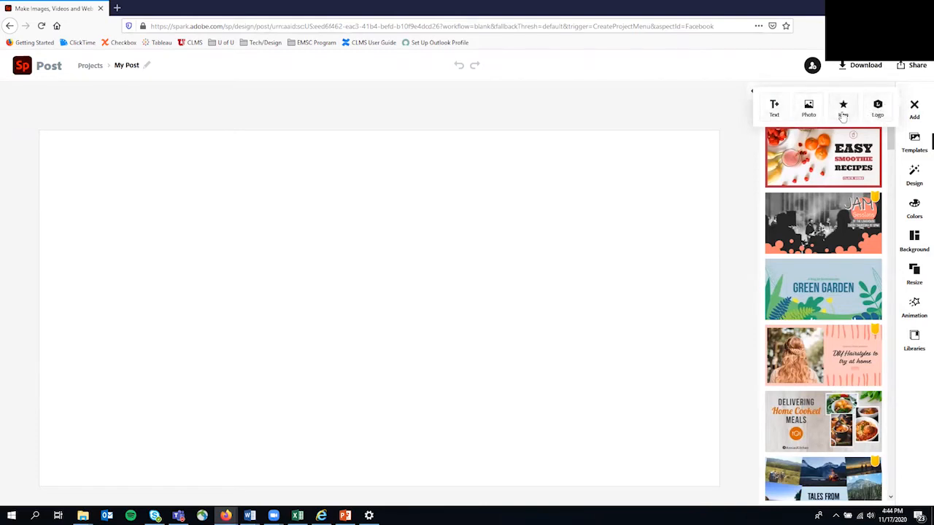
Close the Add choices and browse the Templates panel without picking a template.
left_click(916, 148)
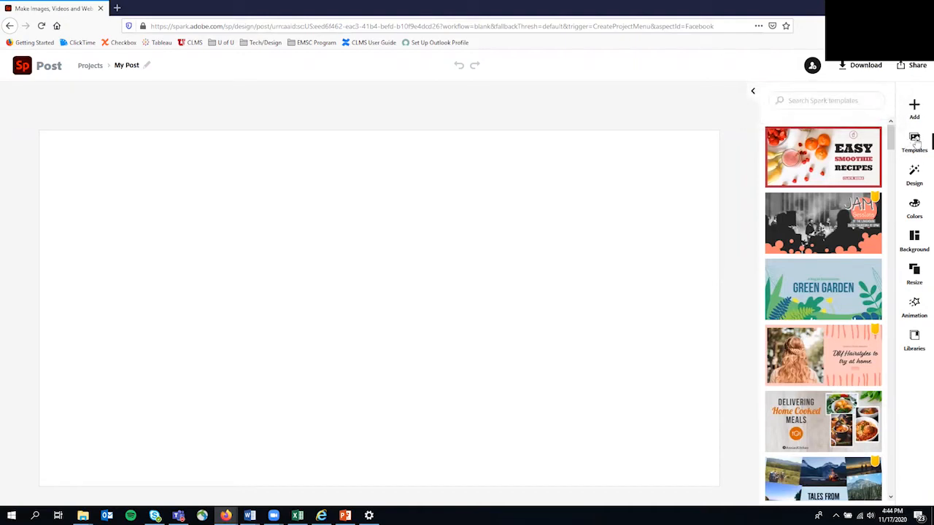
scroll(816, 199, "down", 1)
scroll(816, 200, "down", 3)
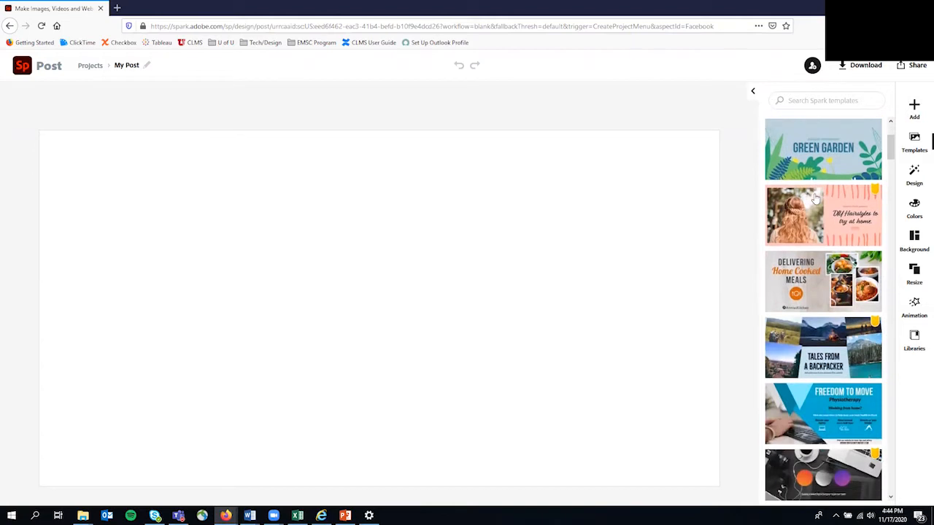
scroll(837, 299, "down", 2)
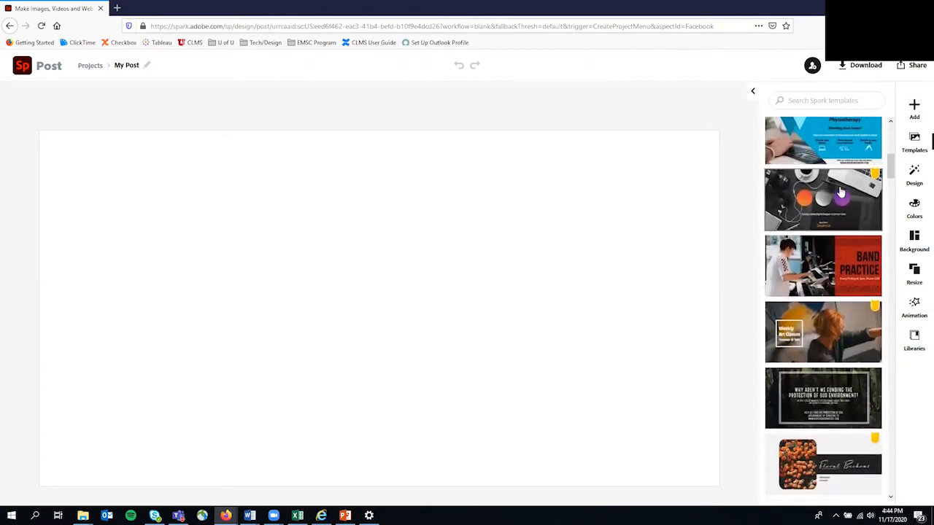
scroll(831, 268, "down", 3)
scroll(803, 268, "up", 7)
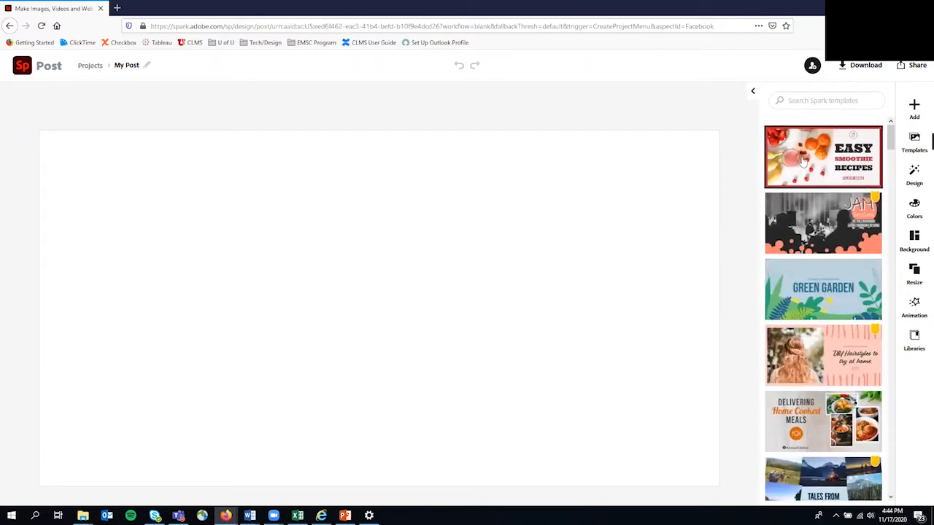
scroll(828, 270, "down", 1)
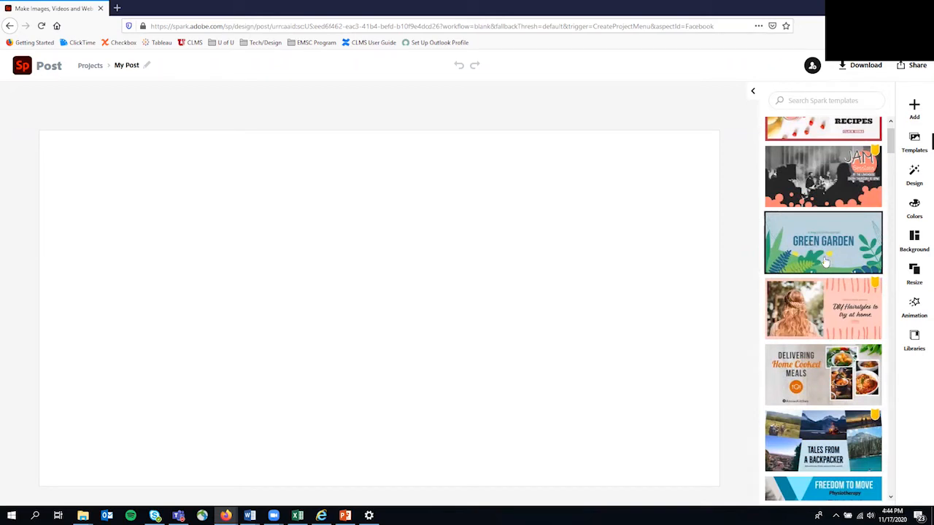
scroll(823, 259, "down", 4)
scroll(817, 252, "up", 3)
scroll(819, 252, "up", 2)
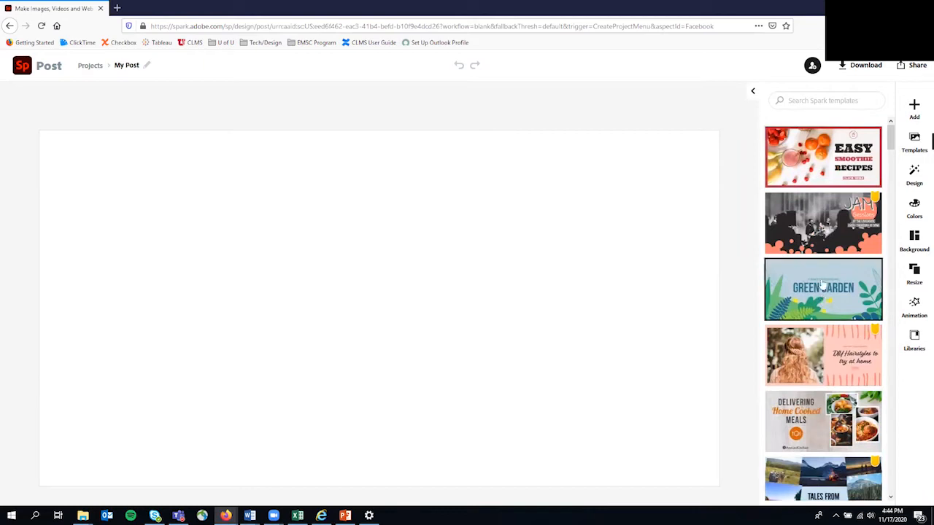
scroll(811, 277, "down", 1)
scroll(809, 276, "up", 1)
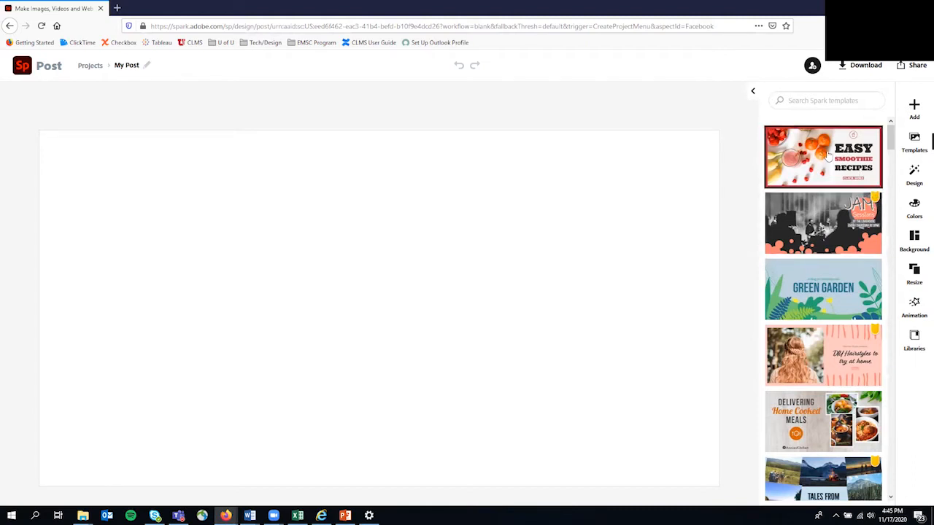
scroll(795, 301, "down", 3)
scroll(795, 301, "down", 2)
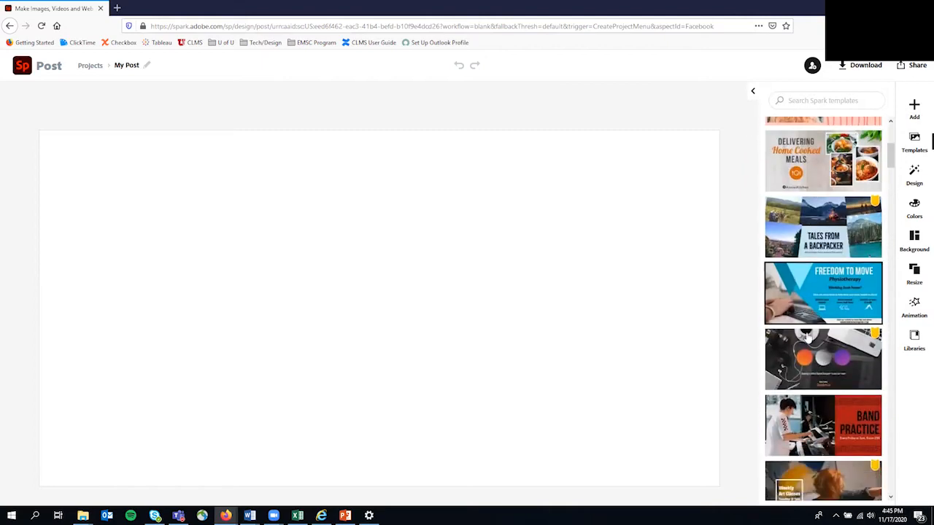
scroll(838, 326, "down", 3)
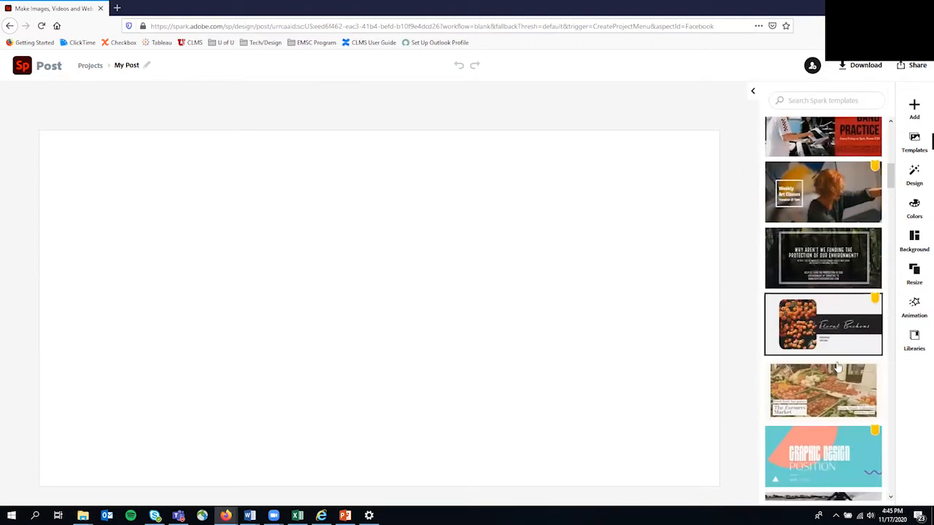
scroll(804, 259, "up", 4)
scroll(803, 259, "up", 4)
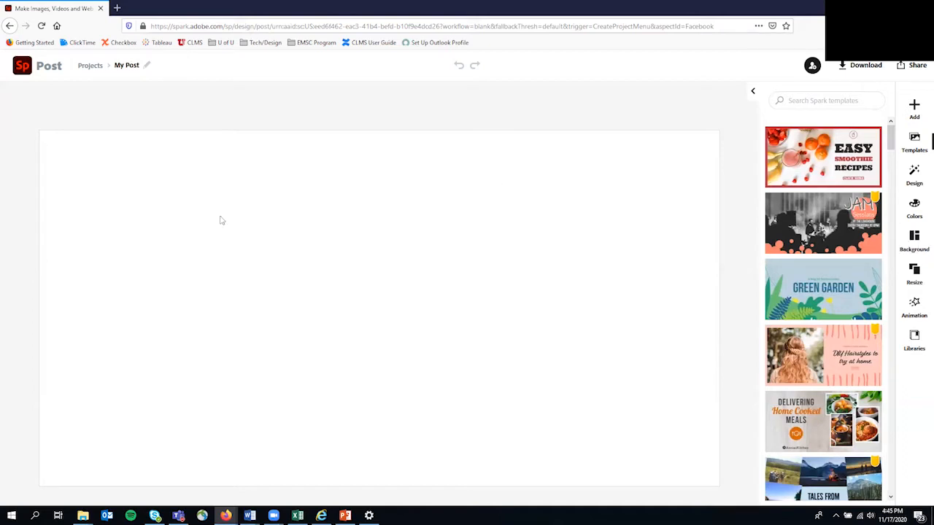
scroll(847, 282, "down", 3)
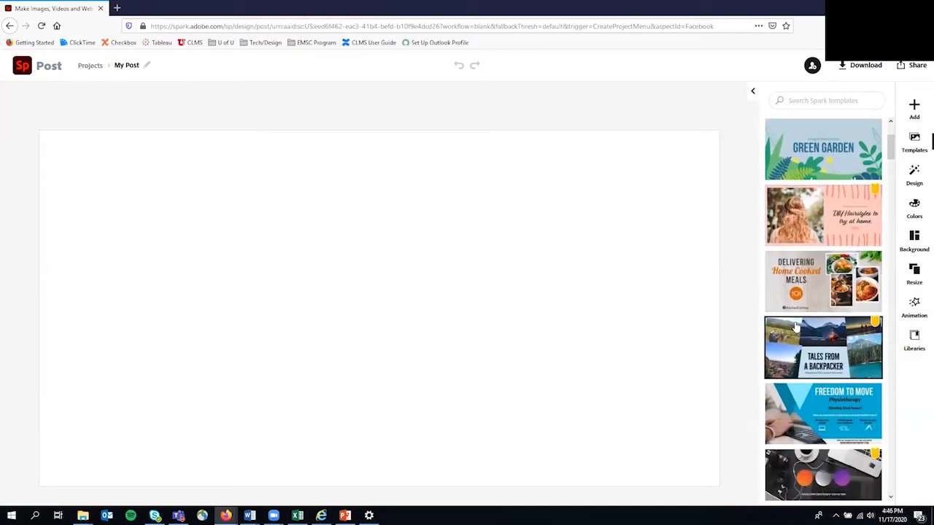
Show the Background panel with its border, Simple, Banner and Grid layouts.
left_click(914, 237)
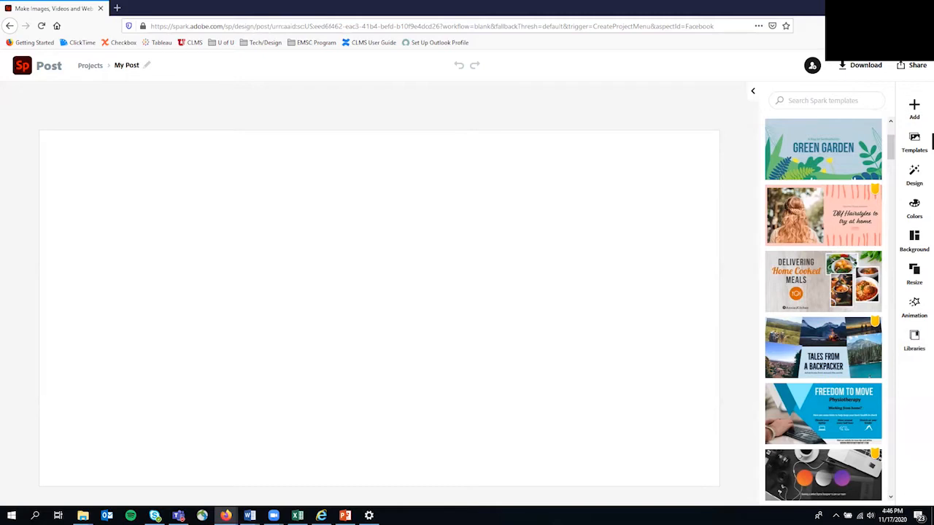
key("alt+Tab")
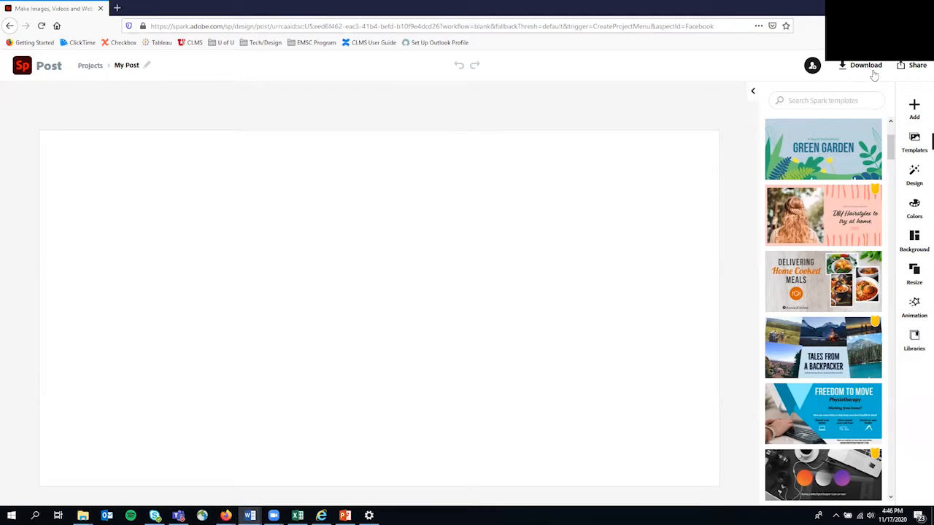
left_click(914, 241)
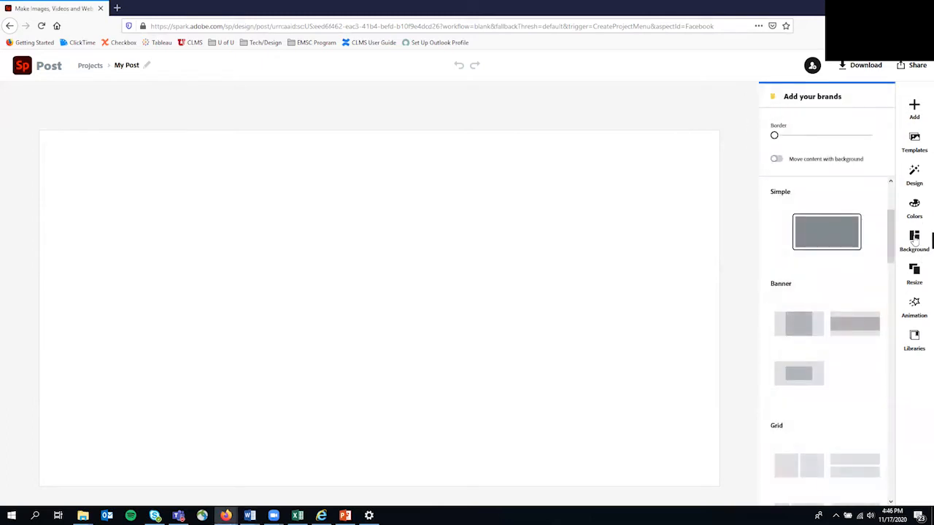
Try side-by-side, top-bottom and narrow-left splits, then choose the 2×2 grid layout.
scroll(819, 273, "down", 4)
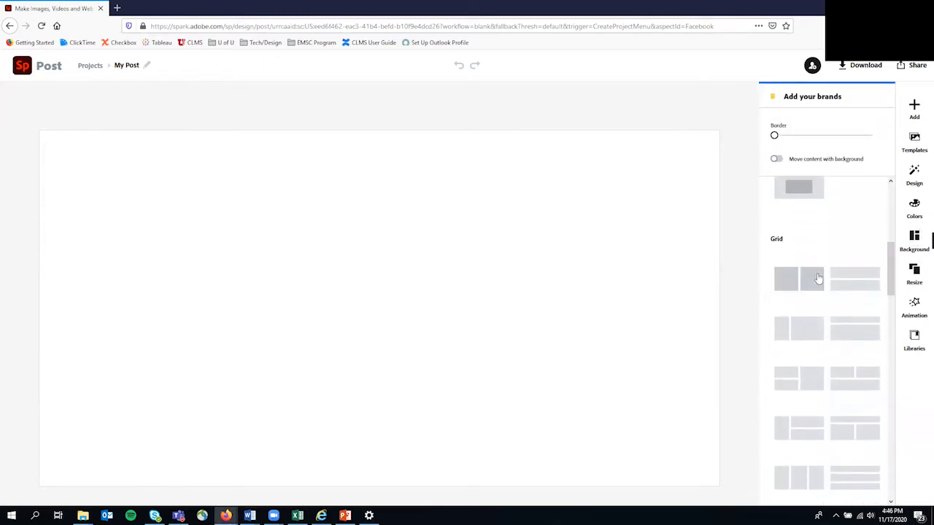
left_click(807, 235)
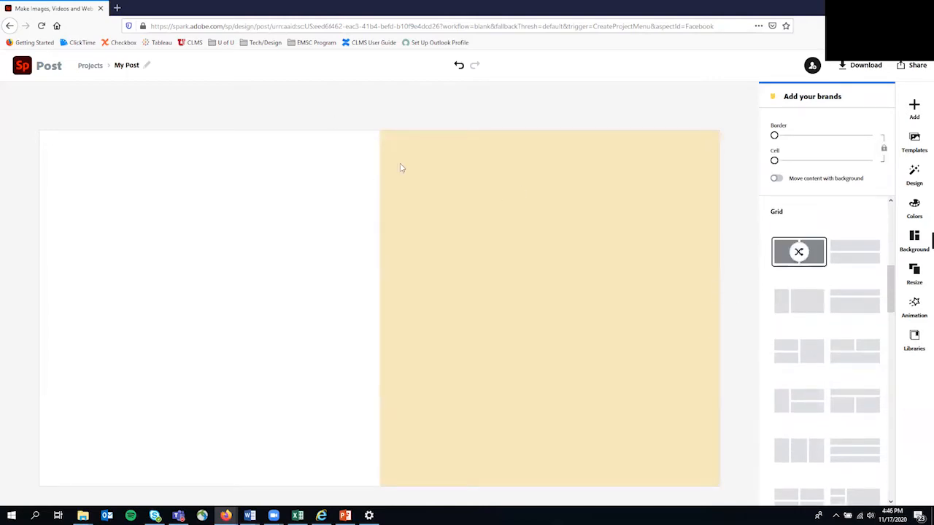
left_click(850, 254)
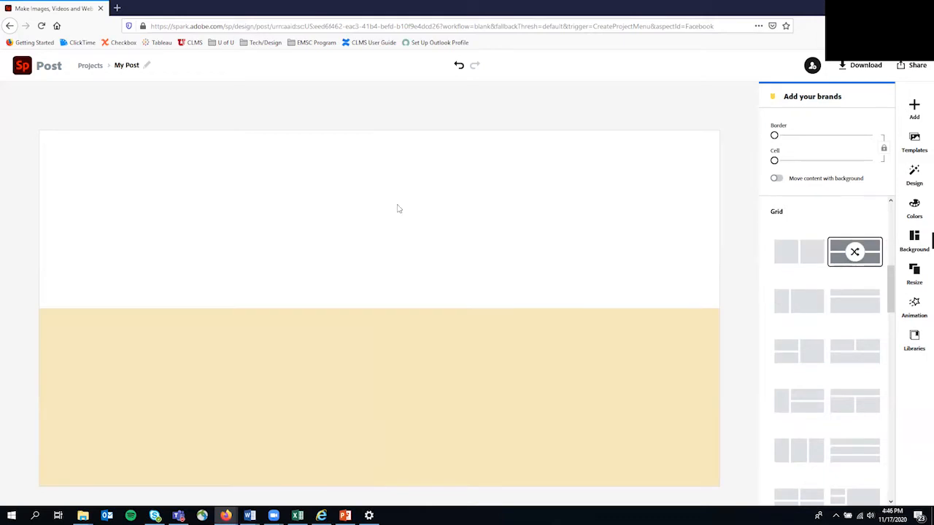
left_click(792, 306)
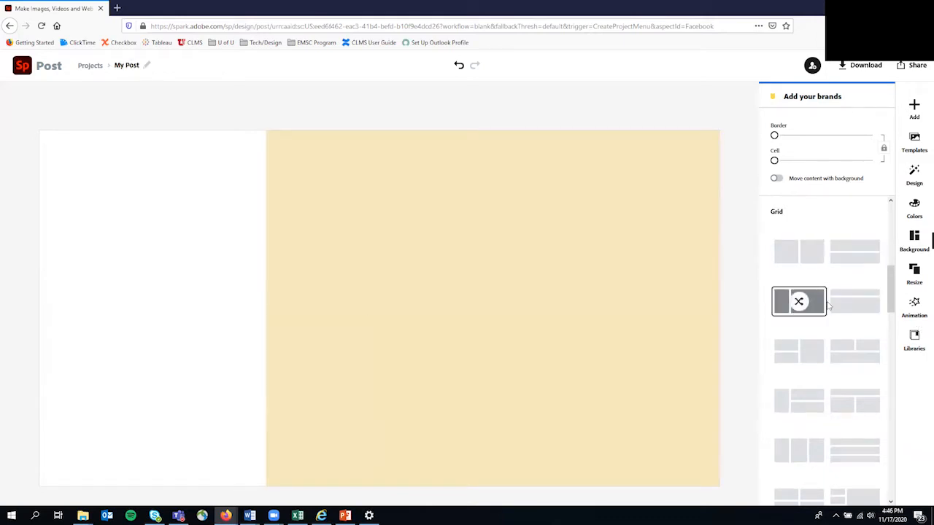
scroll(839, 321, "down", 1)
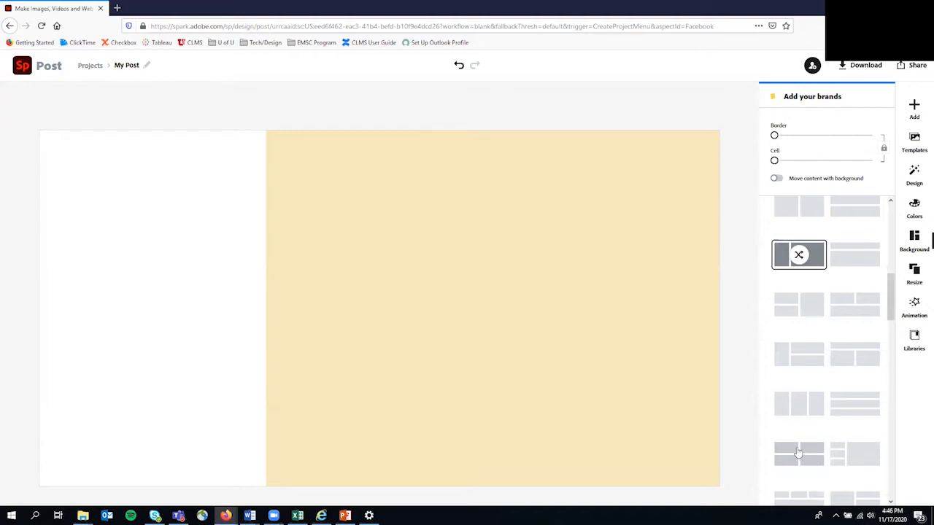
left_click(798, 454)
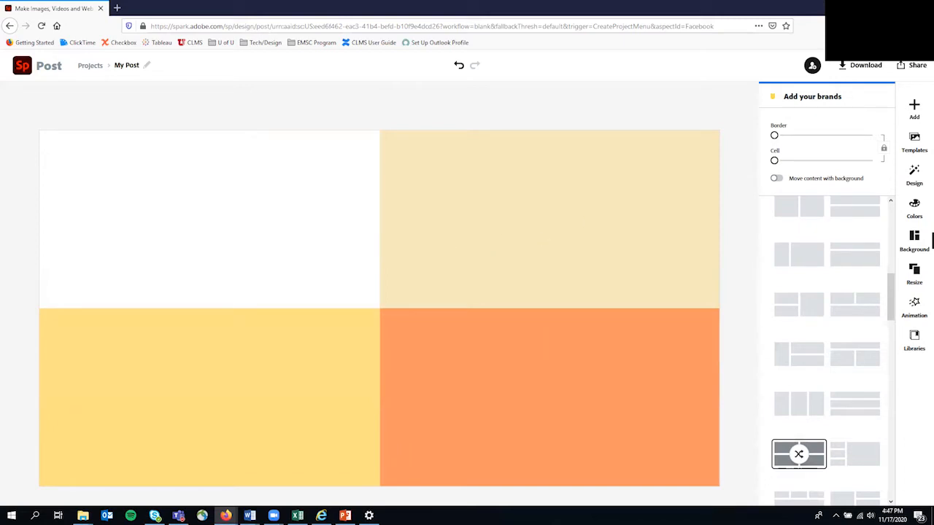
scroll(855, 292, "up", 5)
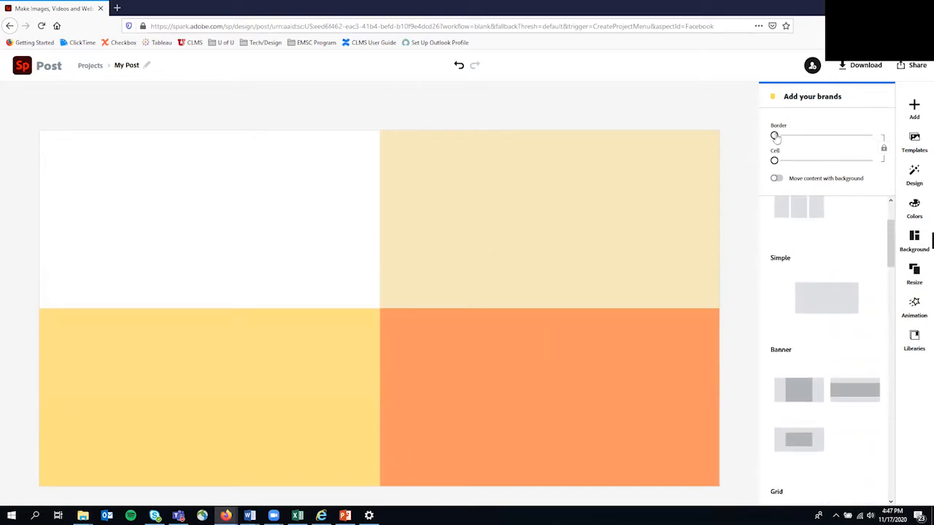
Add a border between the grid cells and select the orange bottom-right cell.
mouse_move(777, 138)
mouse_move(777, 138)
left_mouse_down()
mouse_move(798, 143)
mouse_move(766, 145)
left_mouse_up()
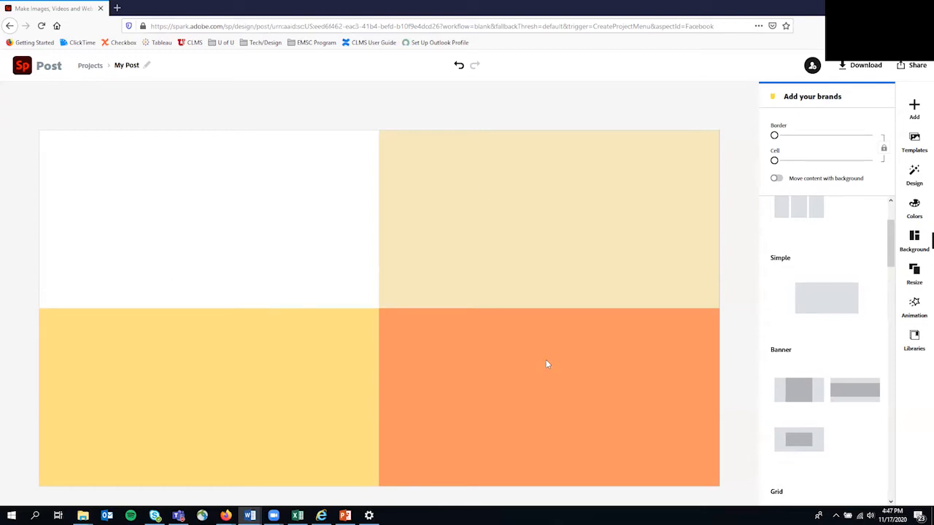
left_click(514, 356)
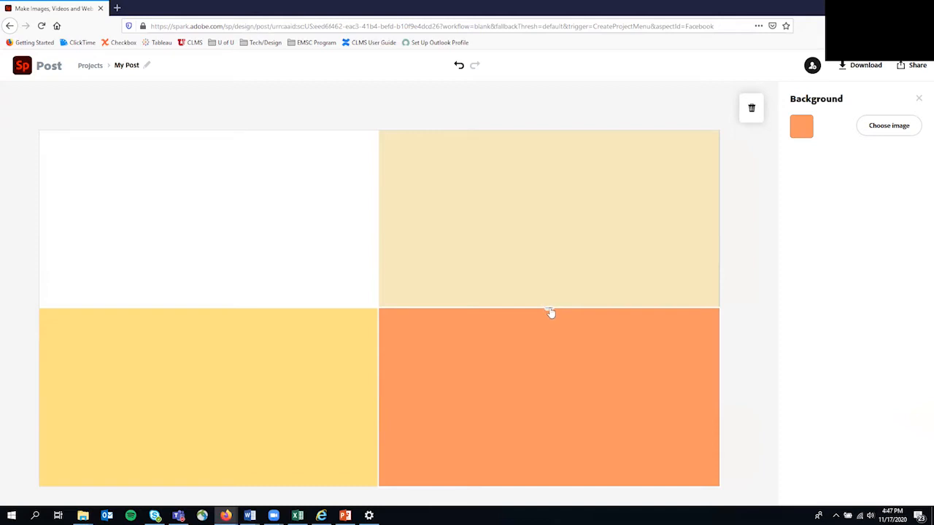
Move the row divider below the middle so the top row of cells is taller.
left_click_drag(550, 313, 552, 341)
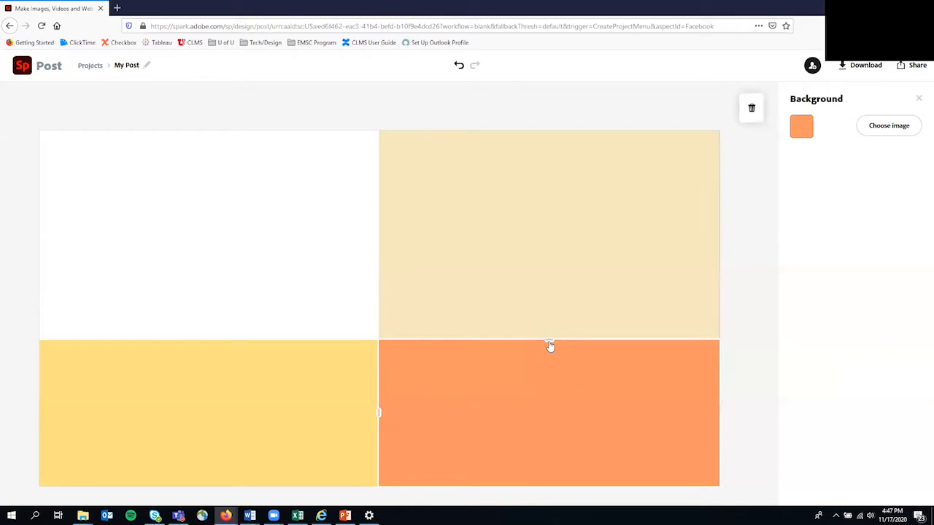
left_click_drag(550, 345, 549, 342)
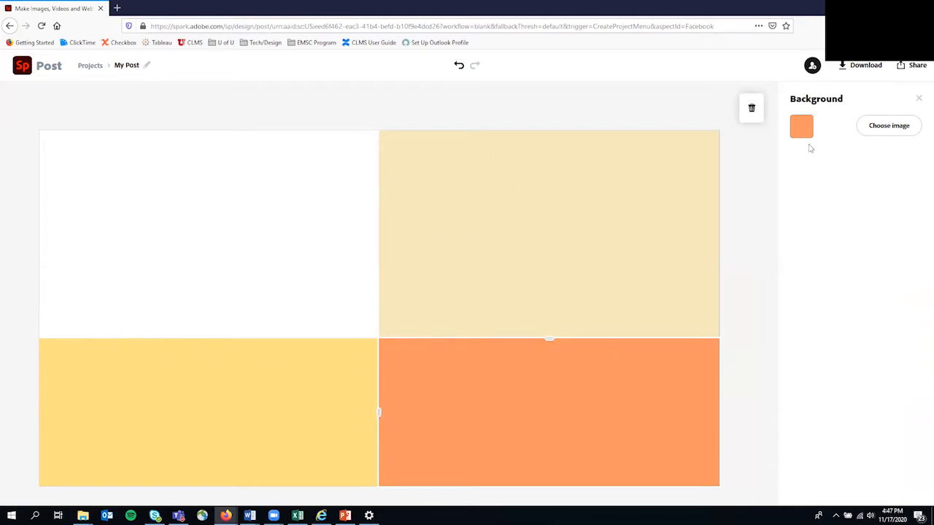
key("alt+Tab")
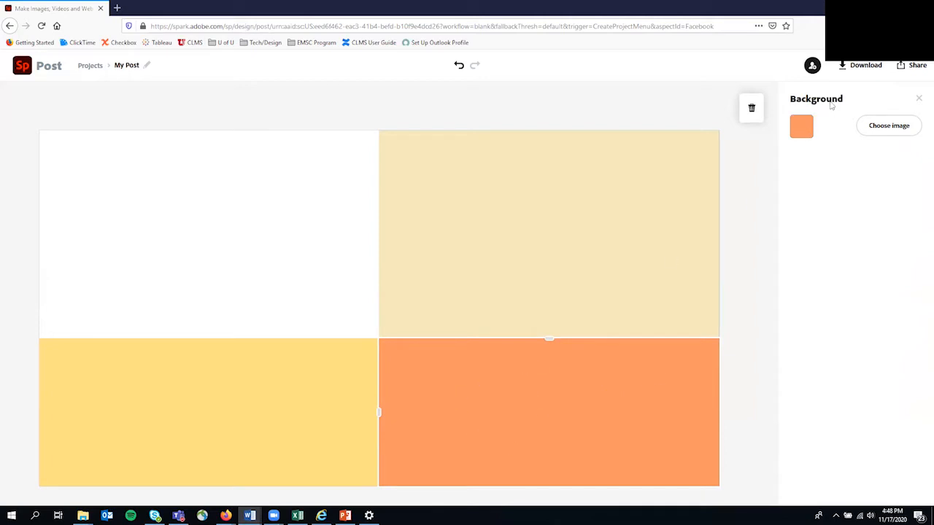
Preview a darker cell background and browse the available colour palettes.
left_click(810, 100)
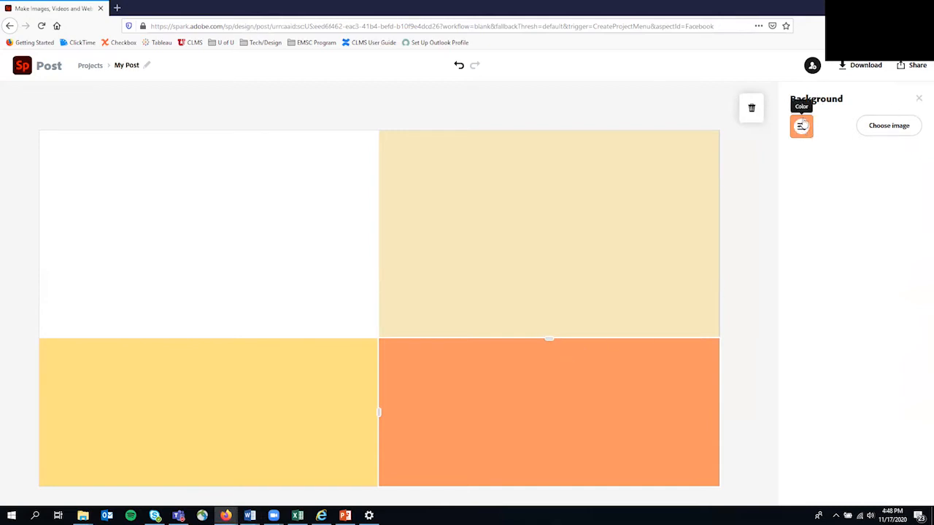
left_click(802, 126)
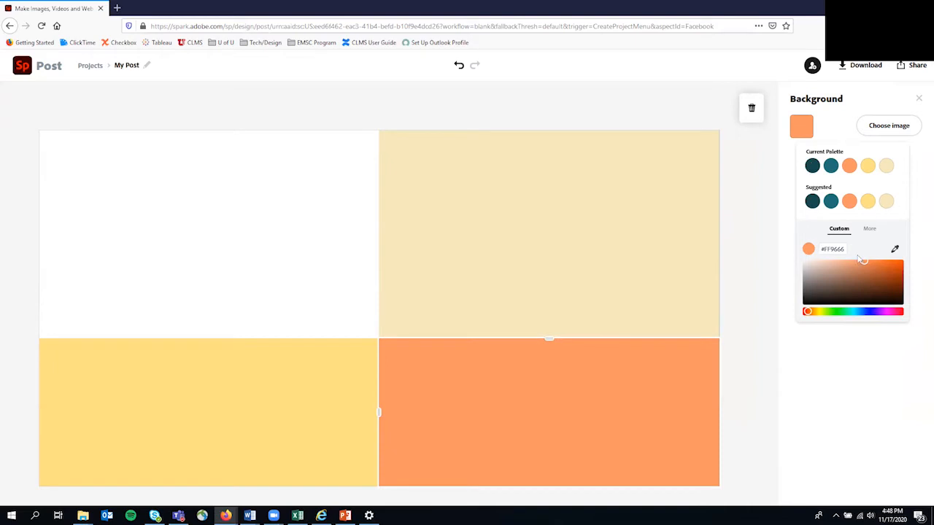
left_click_drag(875, 276, 859, 261)
left_click(919, 99)
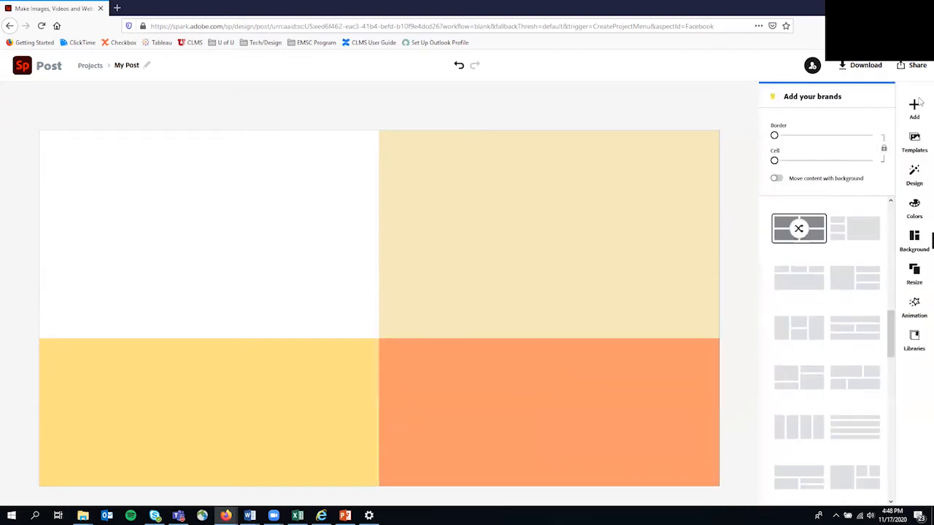
left_click(914, 208)
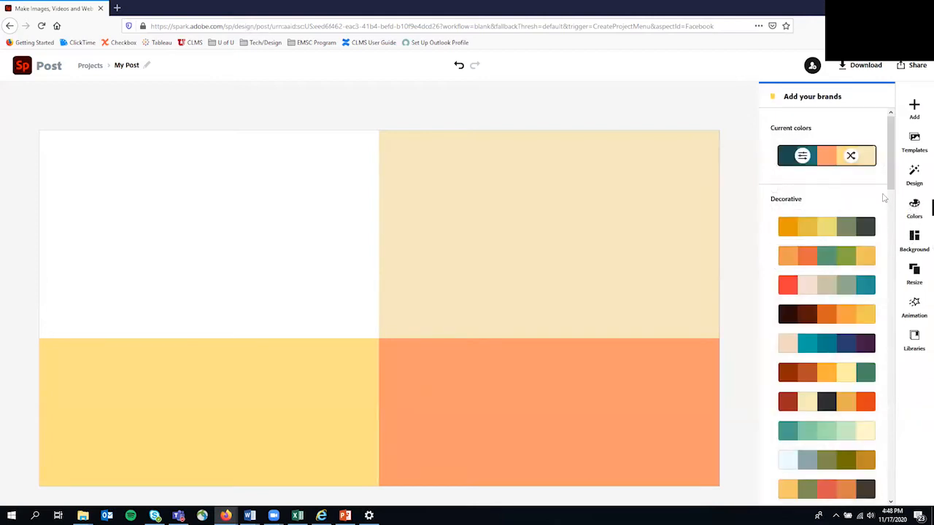
Fill the bottom-right cell with a dark navy preset swatch, then select the beige cell.
left_click(625, 370)
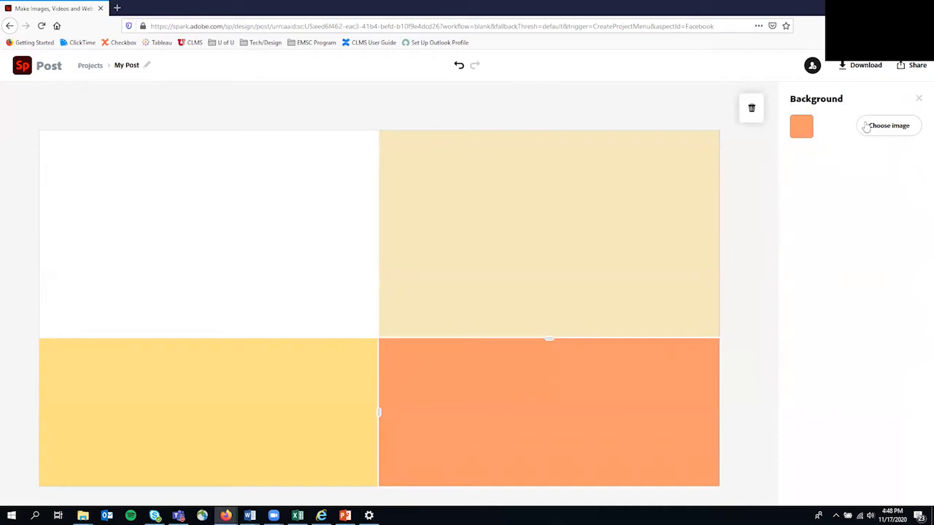
left_click(797, 128)
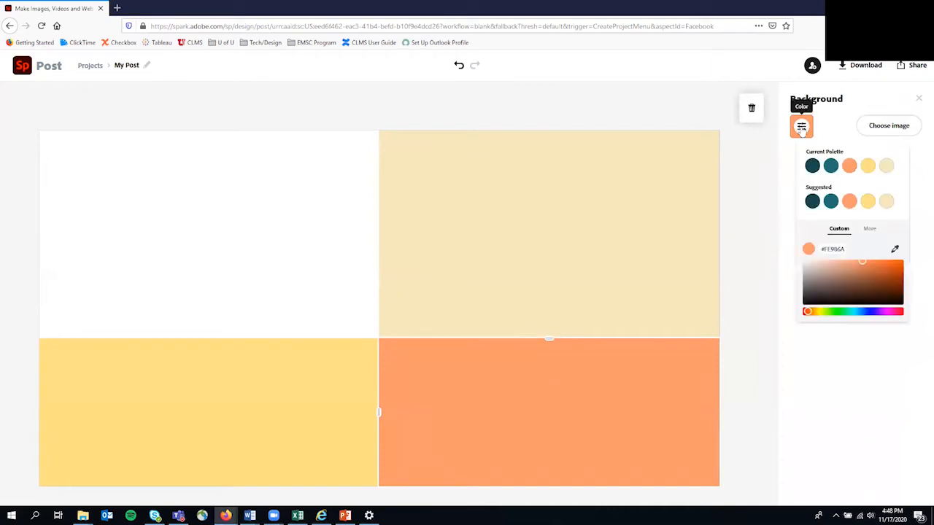
left_click(869, 229)
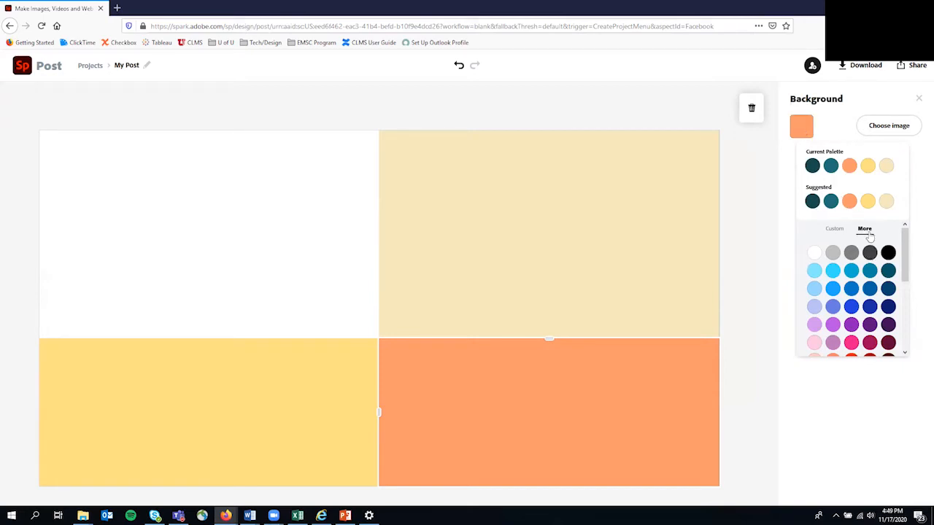
scroll(871, 241, "down", 3)
scroll(875, 245, "up", 3)
left_click(889, 289)
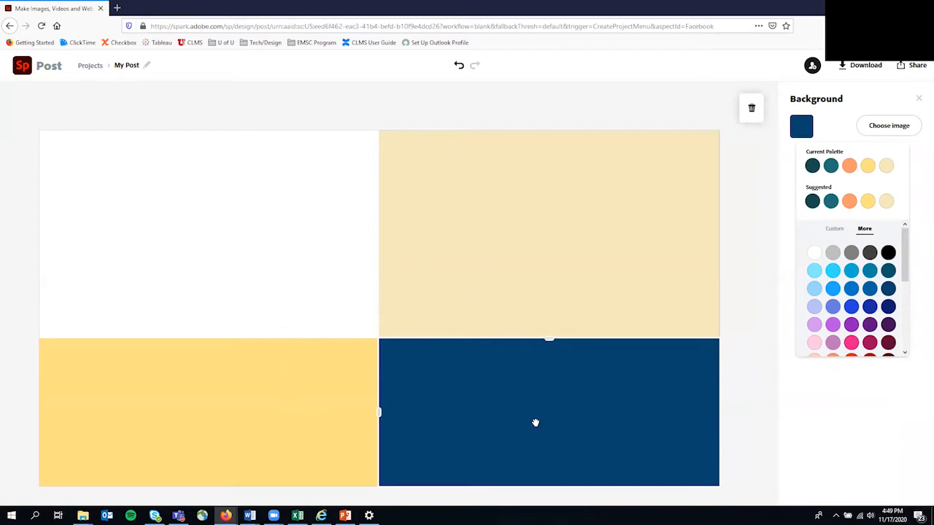
key("alt+Tab")
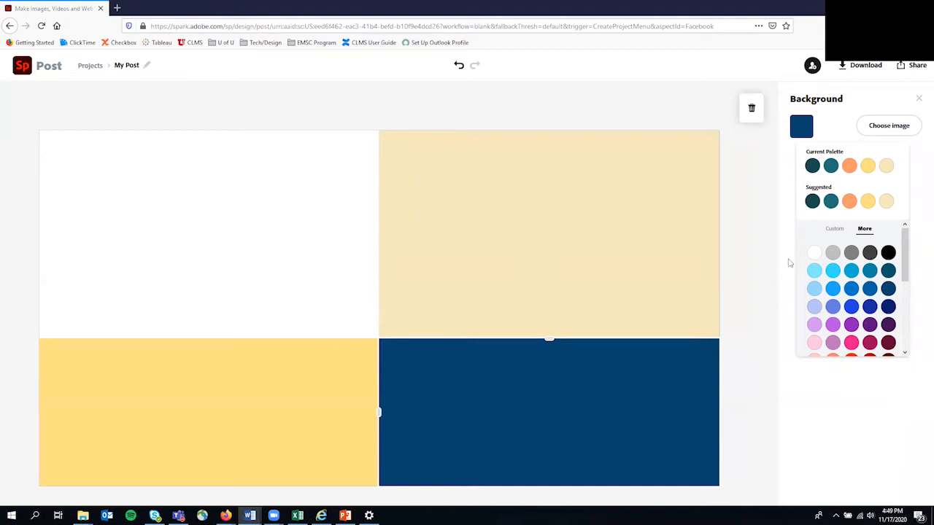
left_click(496, 207)
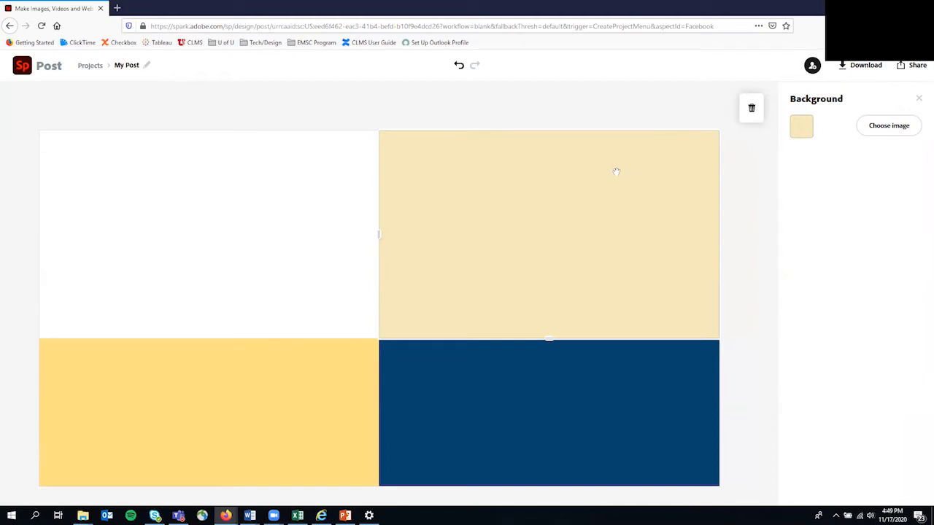
Search free Pixabay photos for 'ambulance' for the beige cell and look through the results.
left_click(887, 131)
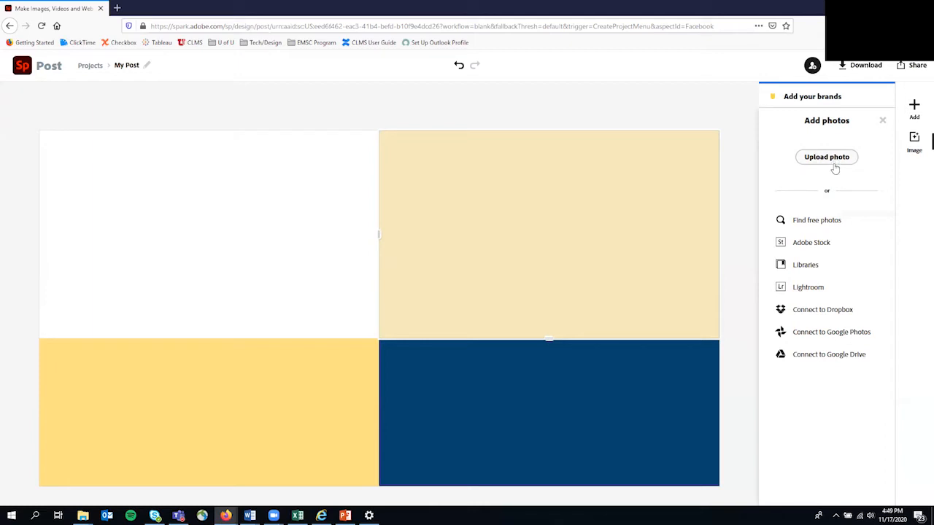
left_click(820, 223)
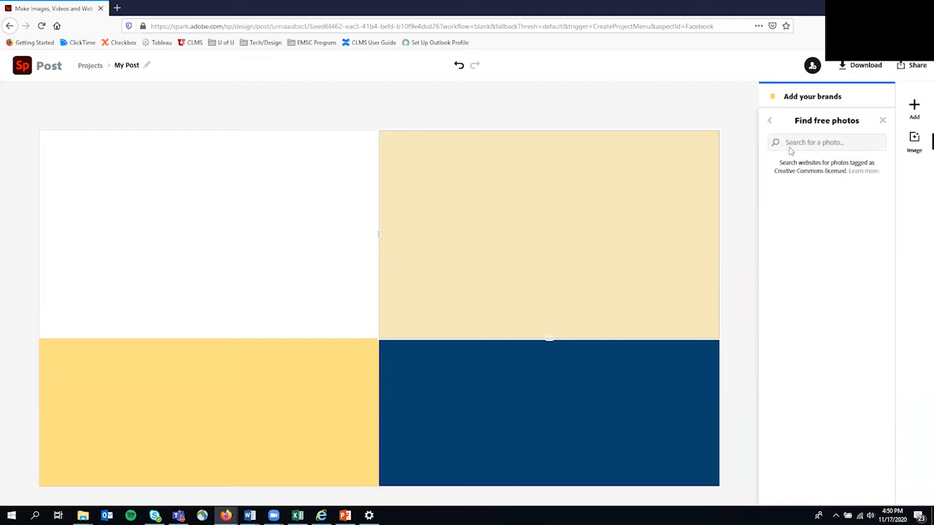
type("ambulance")
key("Return")
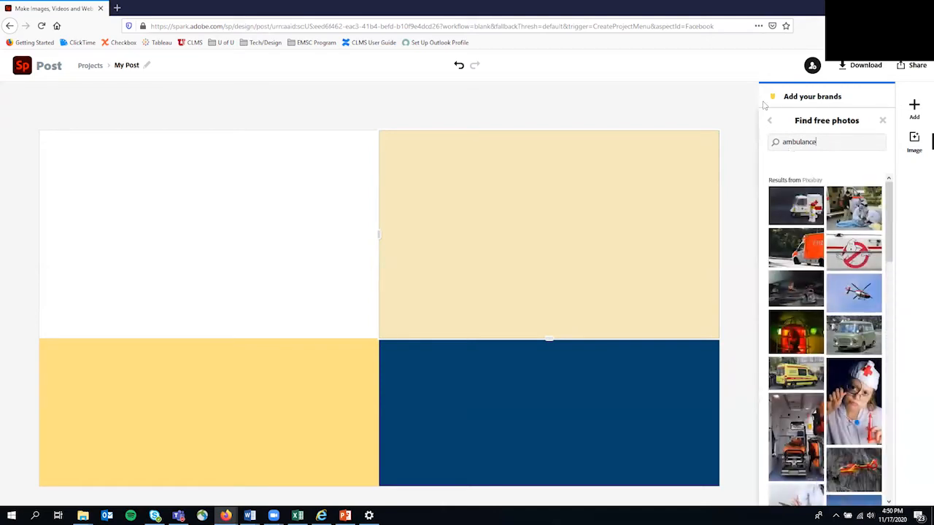
scroll(831, 270, "down", 5)
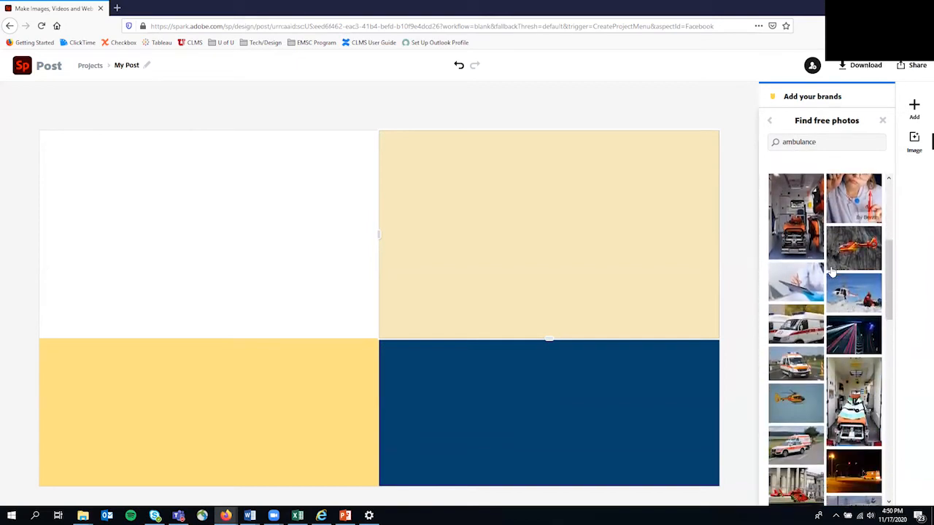
scroll(832, 270, "down", 10)
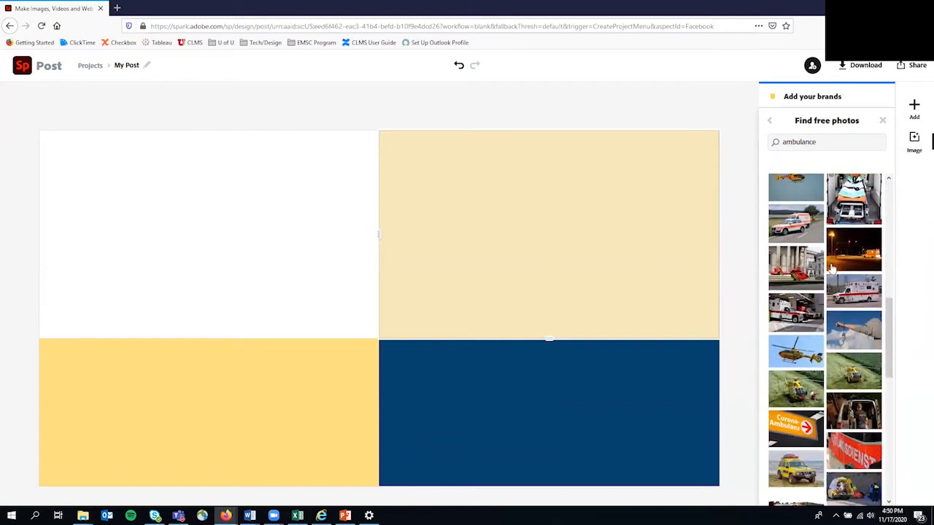
scroll(831, 270, "down", 8)
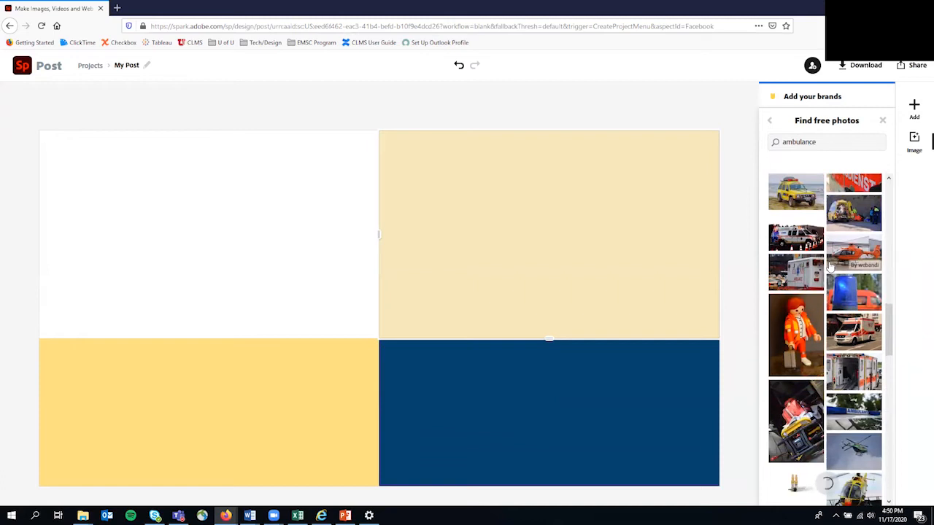
scroll(830, 269, "down", 5)
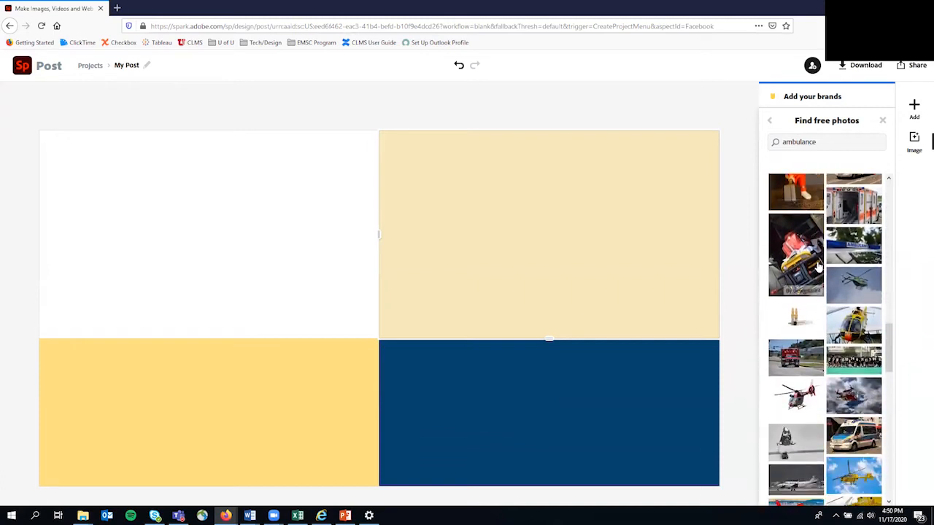
scroll(818, 267, "down", 3)
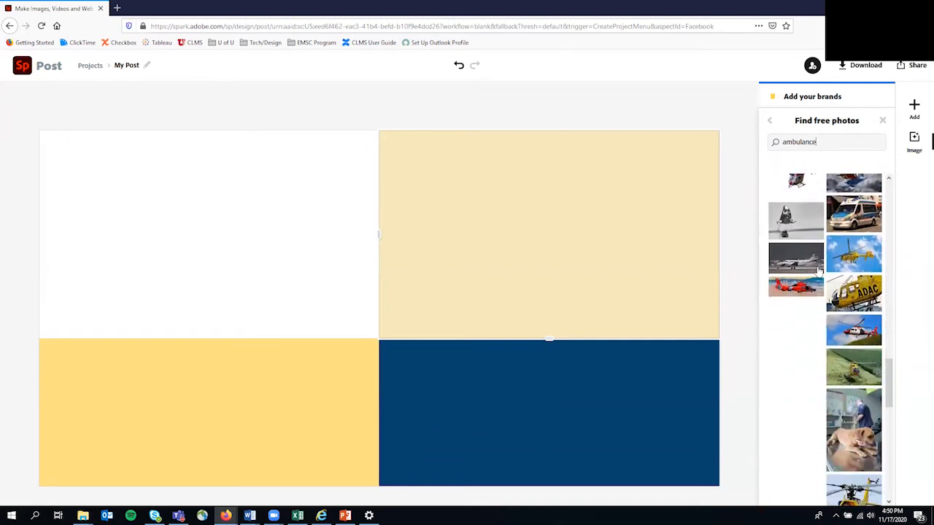
scroll(810, 288, "down", 10)
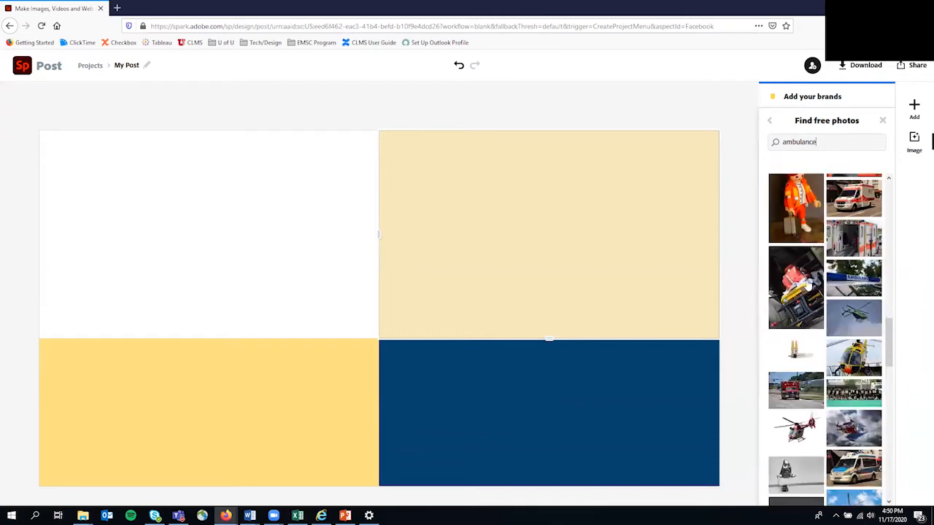
scroll(806, 289, "up", 10)
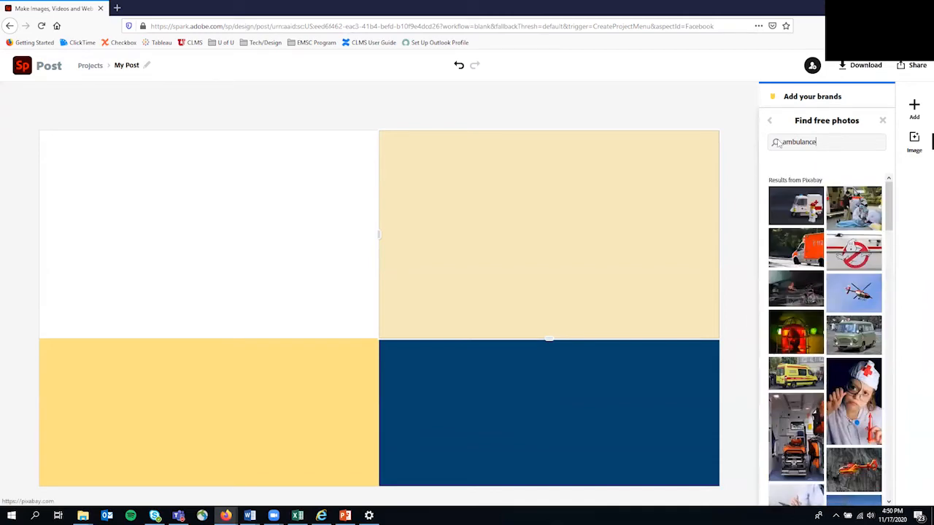
Put the first toy ambulance photo in the top-right cell and shift it higher.
left_click(801, 210)
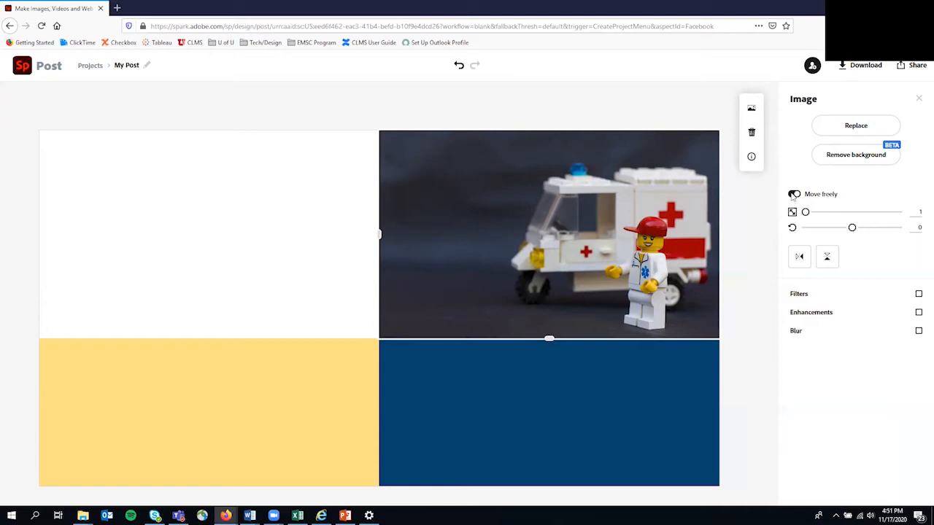
mouse_move(555, 229)
left_mouse_down()
mouse_move(529, 233)
mouse_move(534, 216)
mouse_move(533, 249)
mouse_move(531, 216)
mouse_move(535, 238)
mouse_move(545, 239)
left_mouse_up()
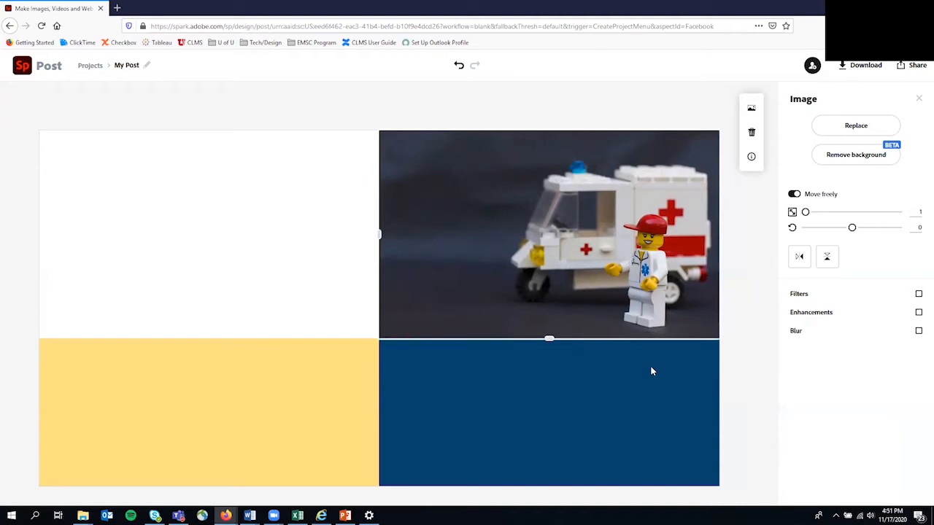
Try removing and restoring the photo background, then delete only the photo, keeping the cell.
left_click(858, 156)
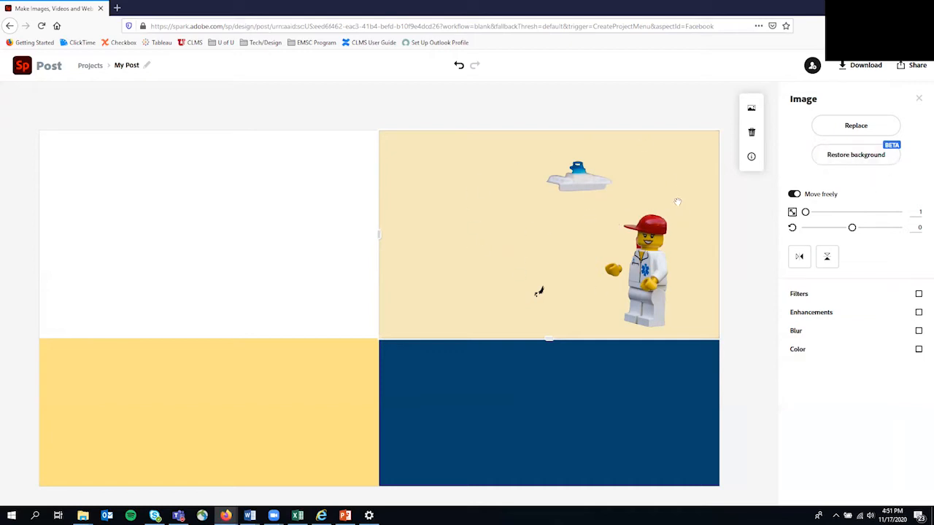
left_click(860, 159)
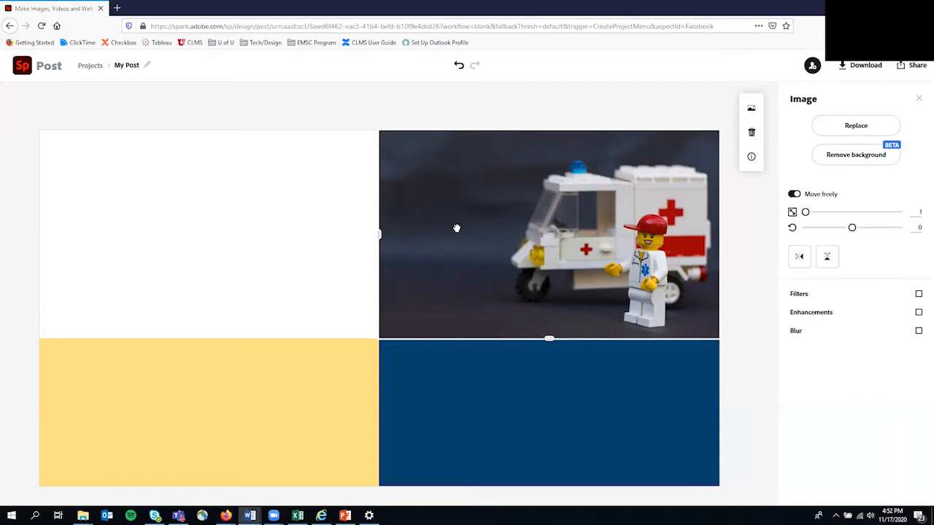
left_click(752, 135)
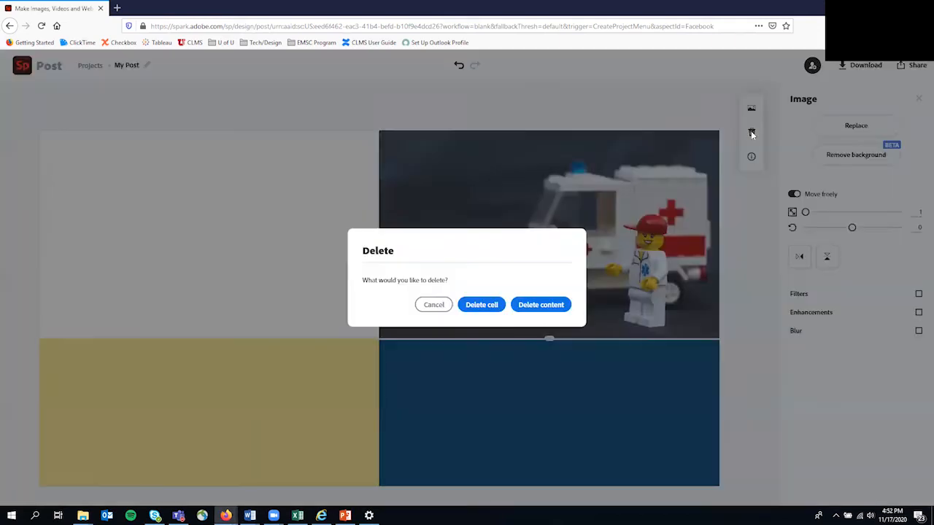
left_click(542, 306)
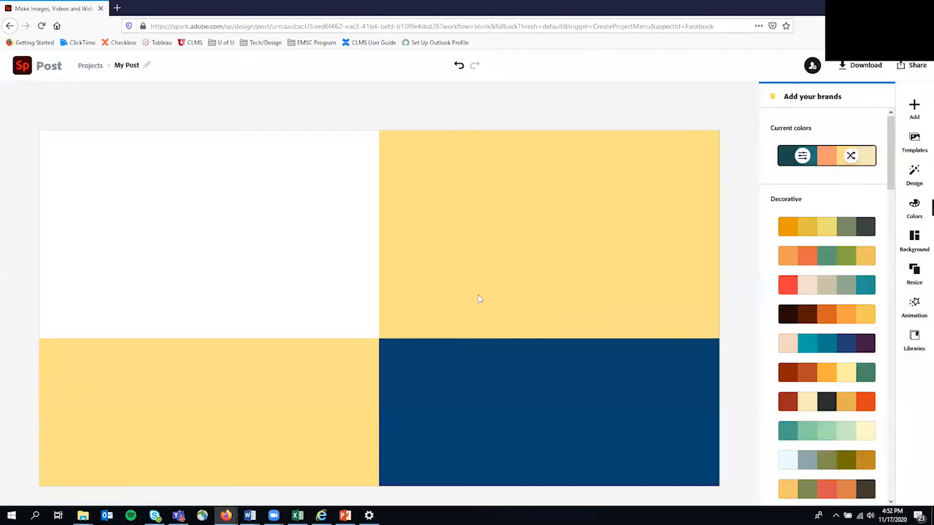
Upload Laptop Red Background from the Spark Post Images folder as the top-right cell's background.
left_click(546, 209)
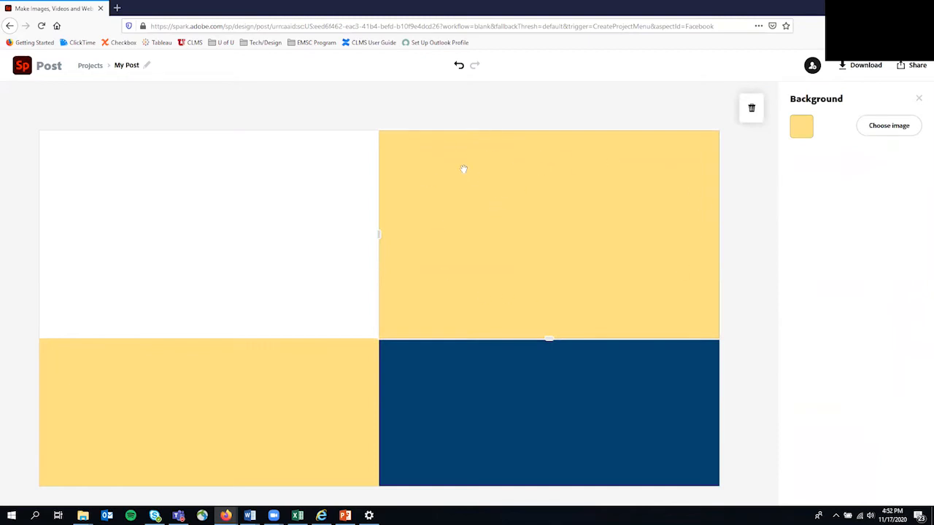
left_click(881, 126)
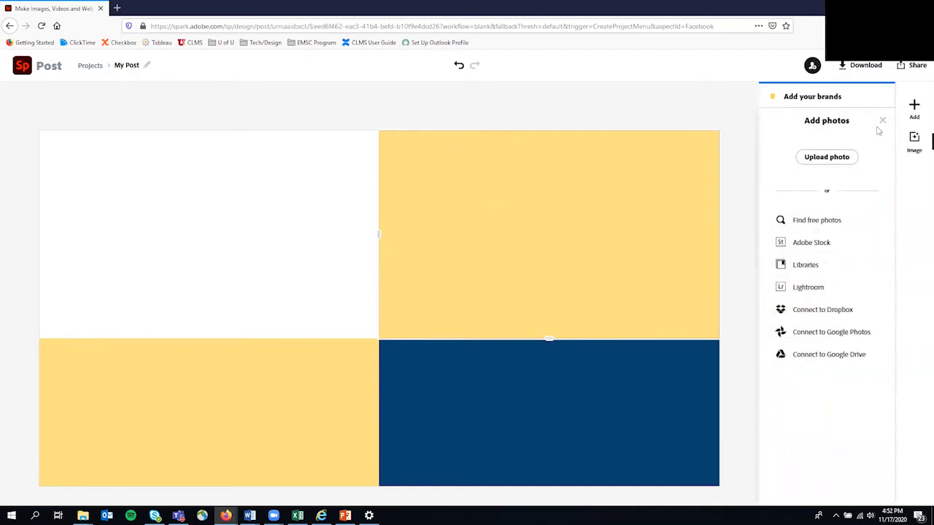
left_click(829, 158)
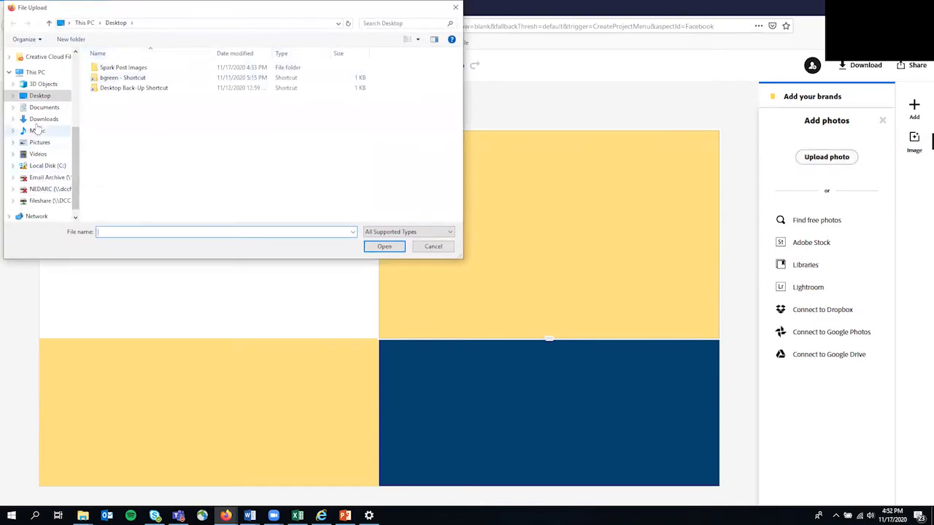
left_click(124, 69)
double_click(124, 69)
left_click(175, 71)
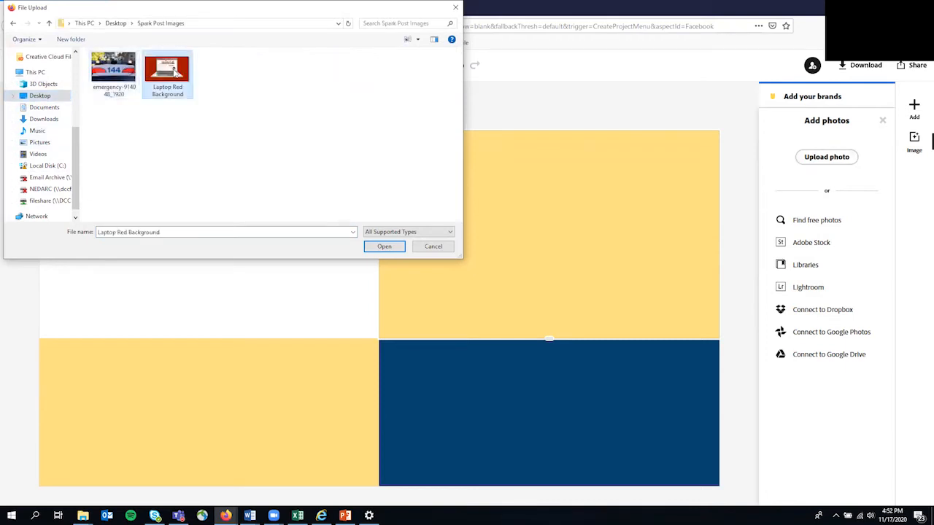
left_click(385, 248)
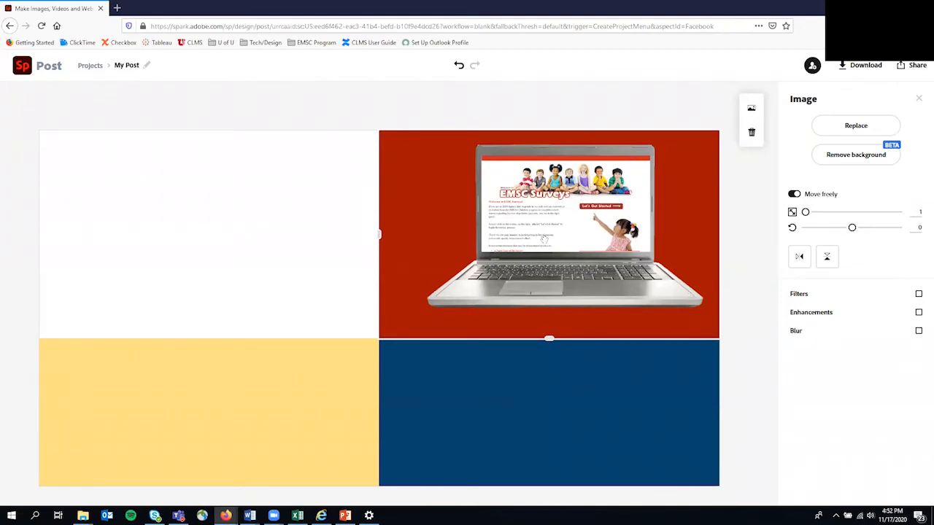
Shift the laptop photo slightly left in its red cell, then select the bottom-left yellow cell.
left_click_drag(545, 227, 528, 236)
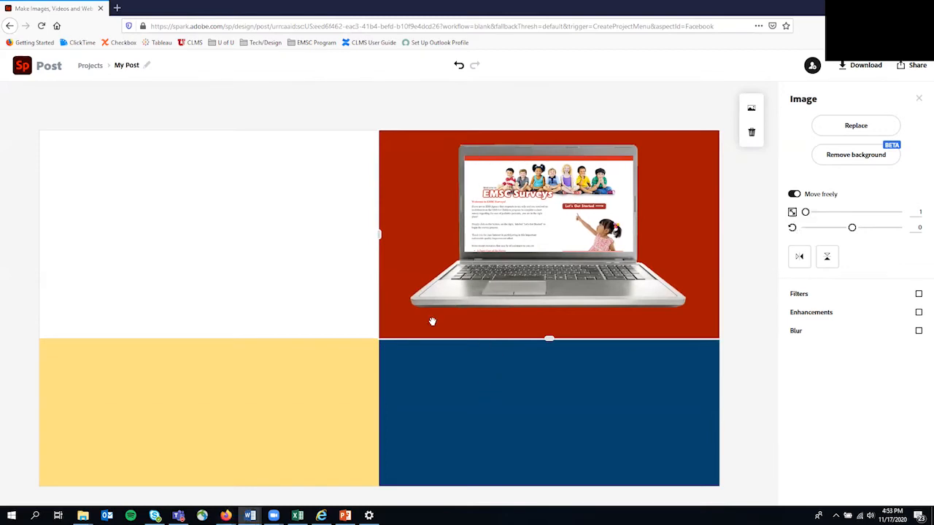
left_click(234, 388)
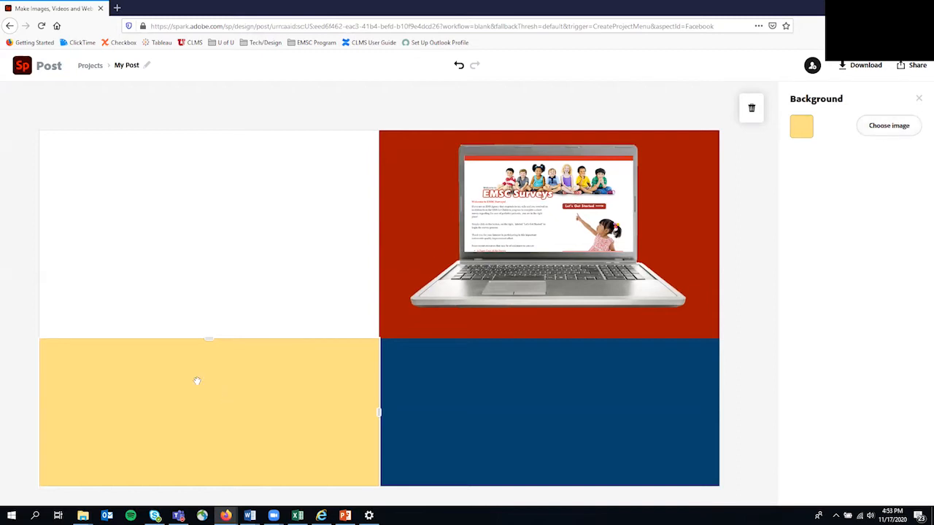
Upload the emergency-914048_1920 ambulance photo as the bottom-left cell's background and adjust its placement.
left_click(887, 127)
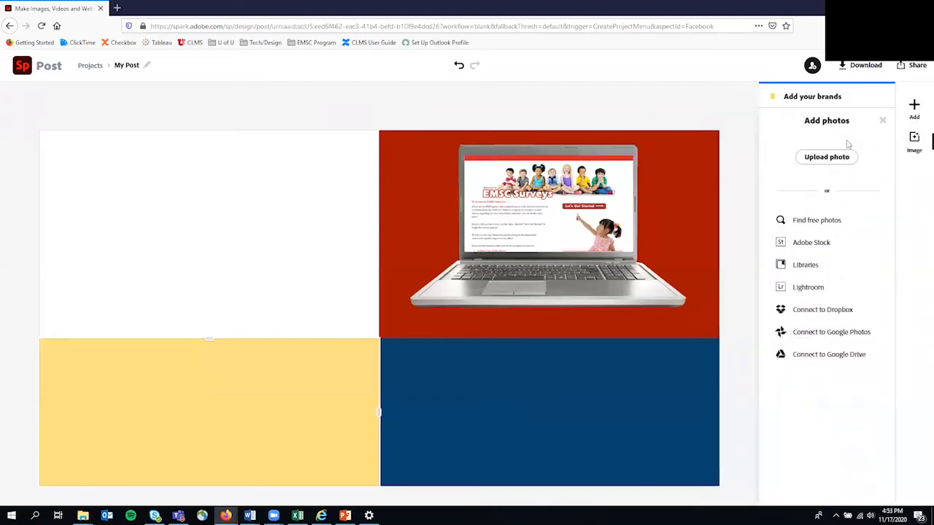
left_click(831, 159)
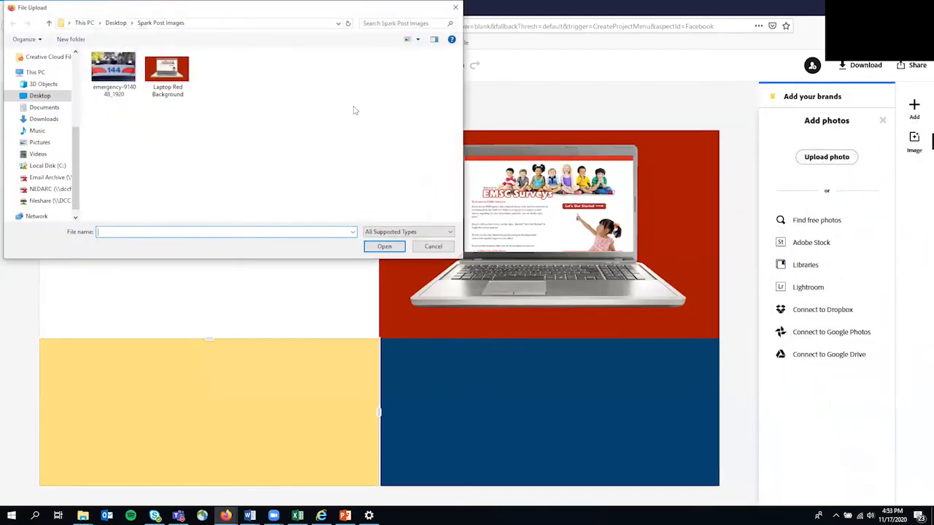
left_click(111, 67)
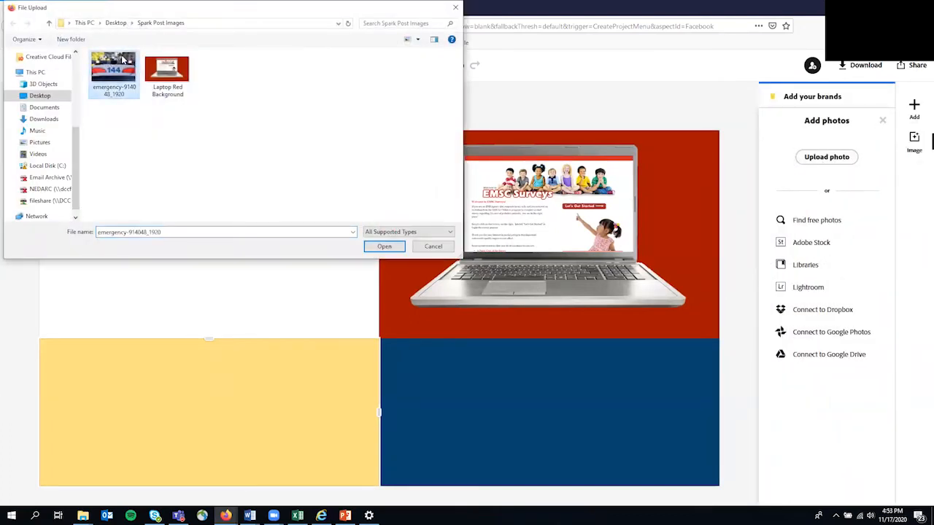
double_click(121, 67)
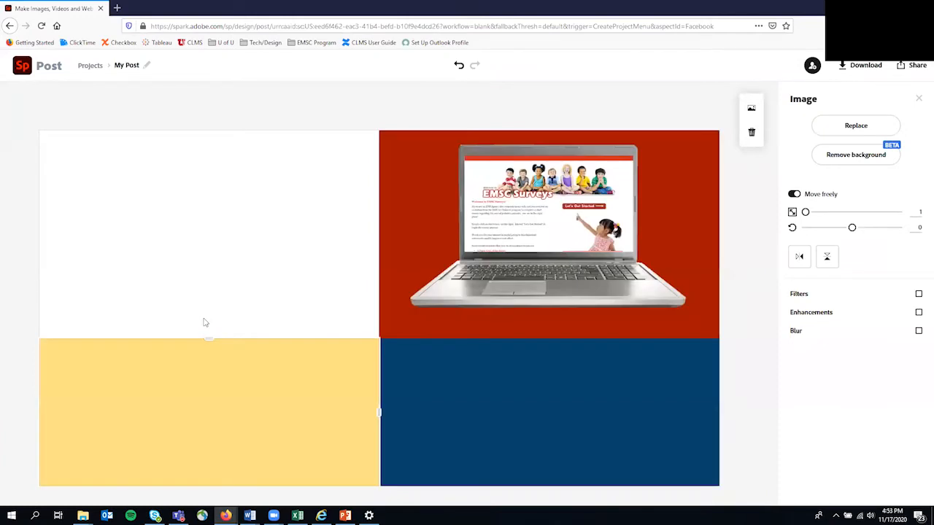
left_click_drag(239, 407, 250, 381)
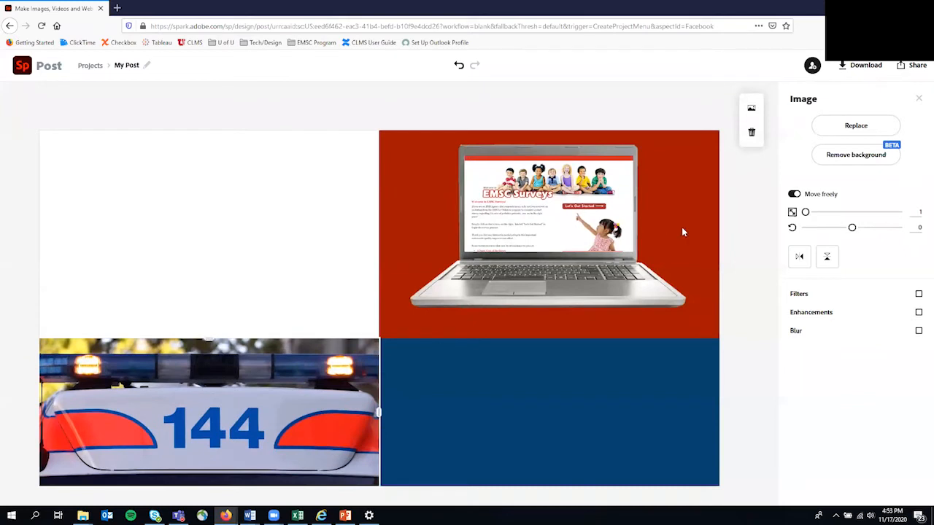
Refit the ambulance photo by toggling Move freely and Add to background, then select the white top-left cell.
left_click(794, 194)
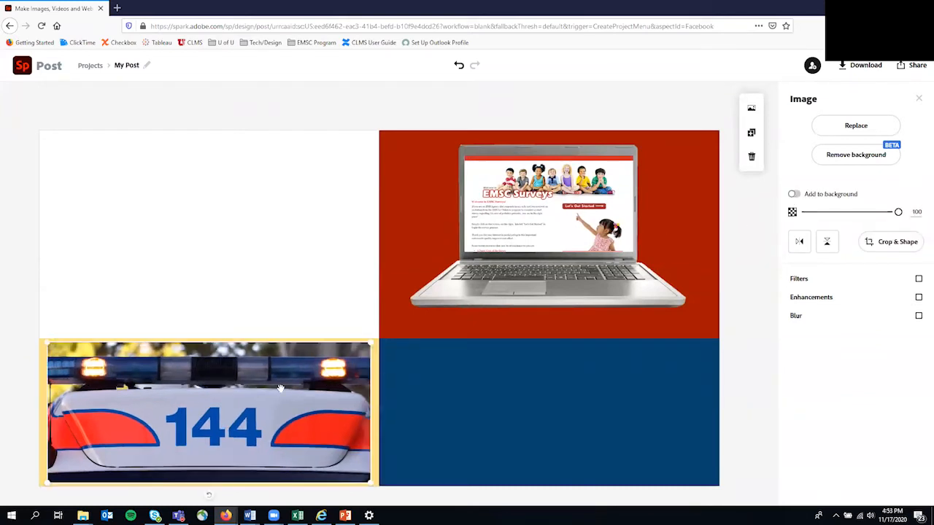
left_click_drag(178, 384, 186, 416)
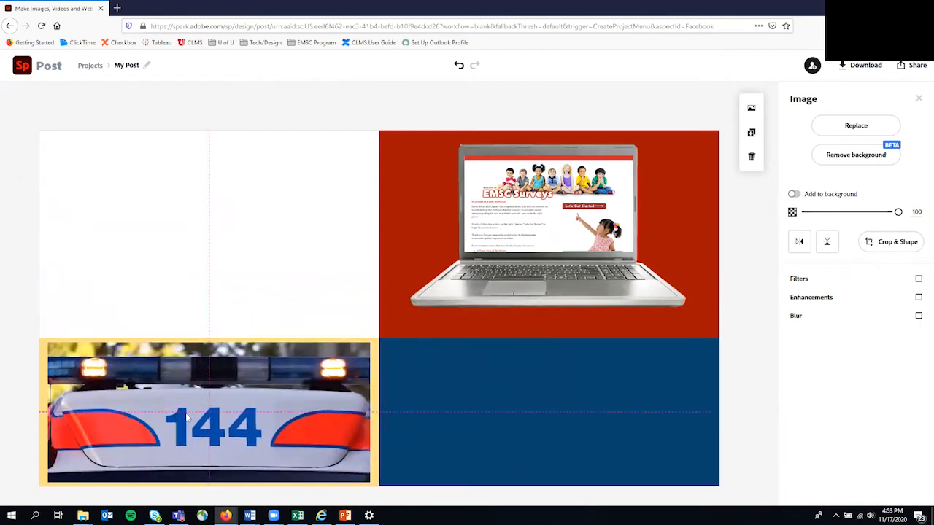
left_click(794, 195)
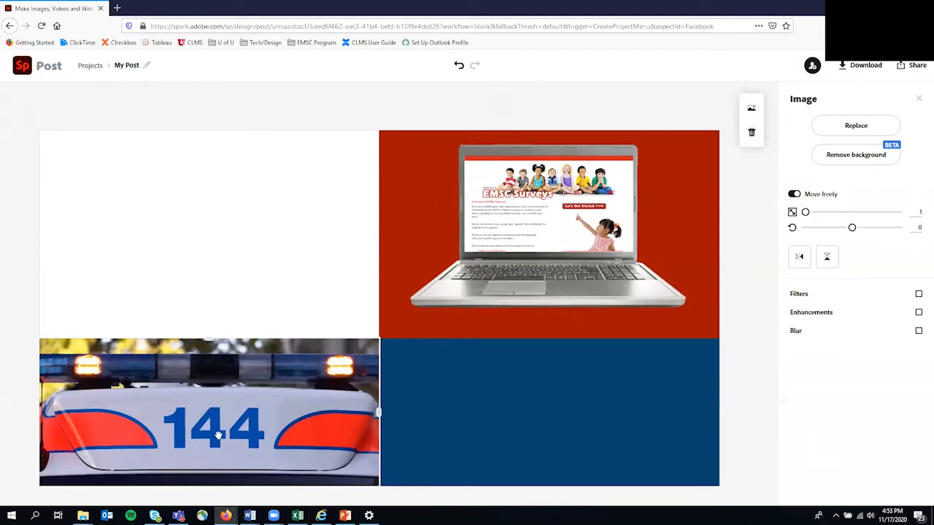
mouse_move(210, 394)
left_mouse_down()
mouse_move(217, 361)
mouse_move(212, 402)
mouse_move(212, 391)
left_mouse_up()
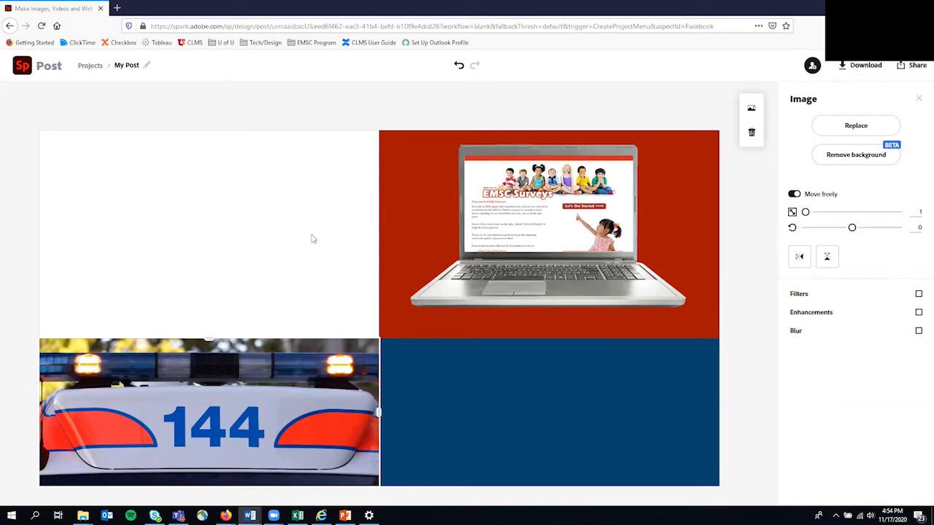
left_click(294, 222)
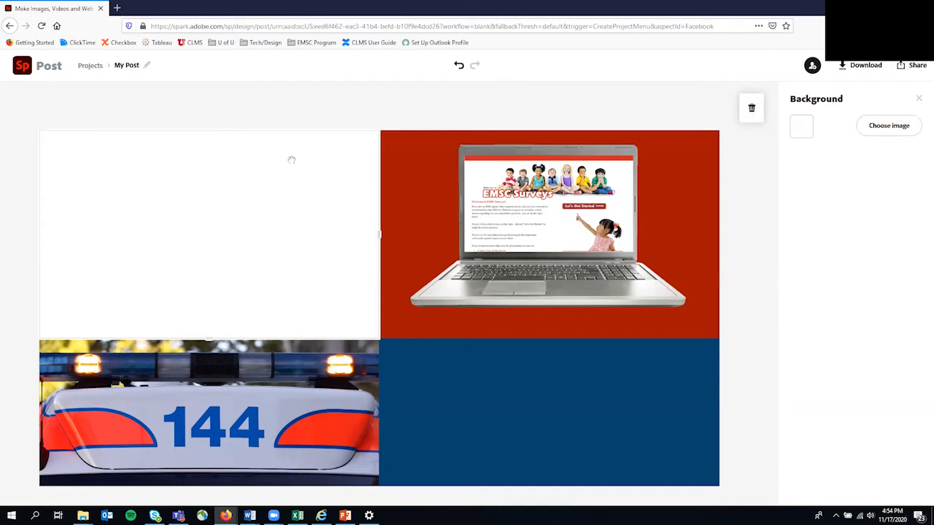
Close the Background panel, add Text, and browse the ready-made type templates.
left_click(919, 98)
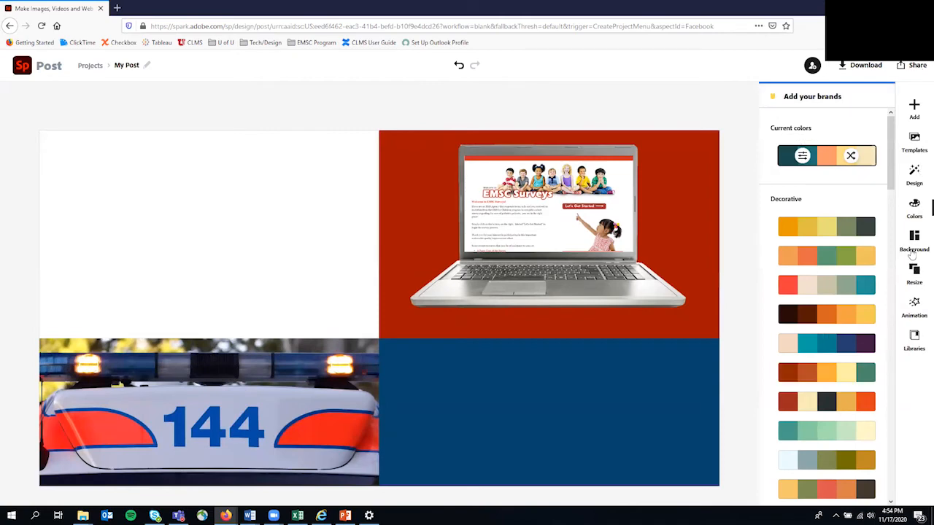
left_click(914, 107)
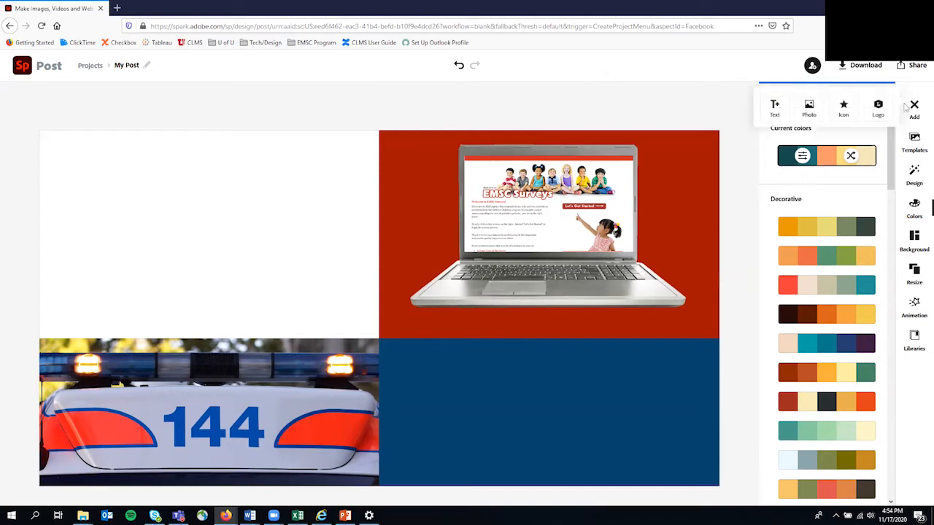
left_click(775, 108)
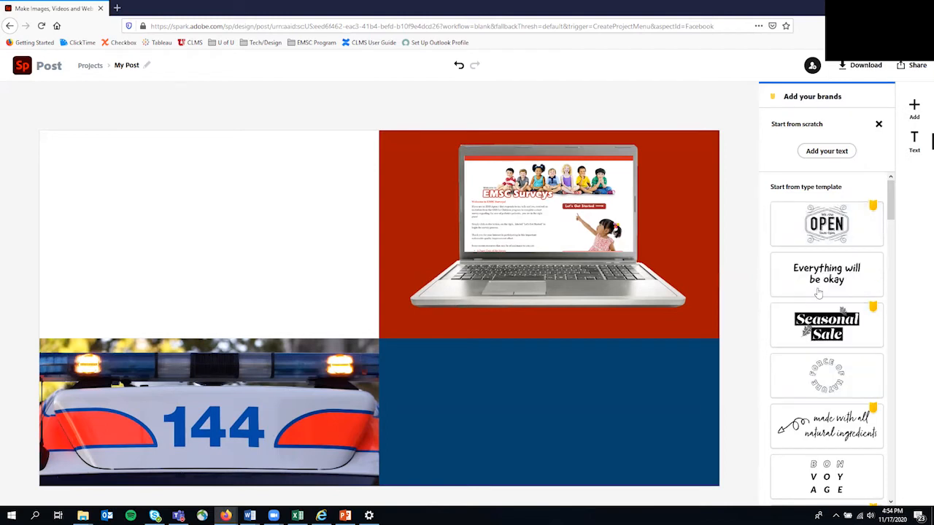
scroll(827, 283, "down", 3)
scroll(861, 241, "up", 3)
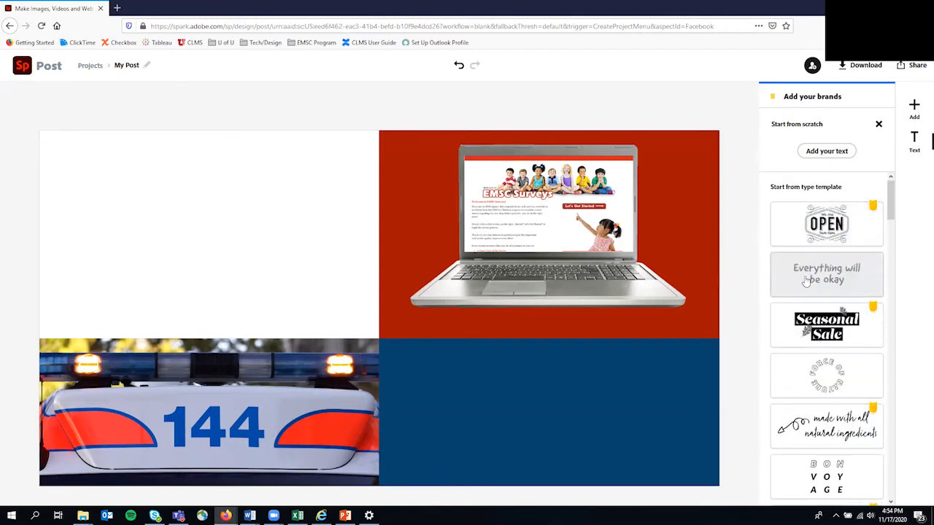
scroll(807, 281, "down", 1)
scroll(807, 281, "down", 1)
scroll(813, 298, "down", 2)
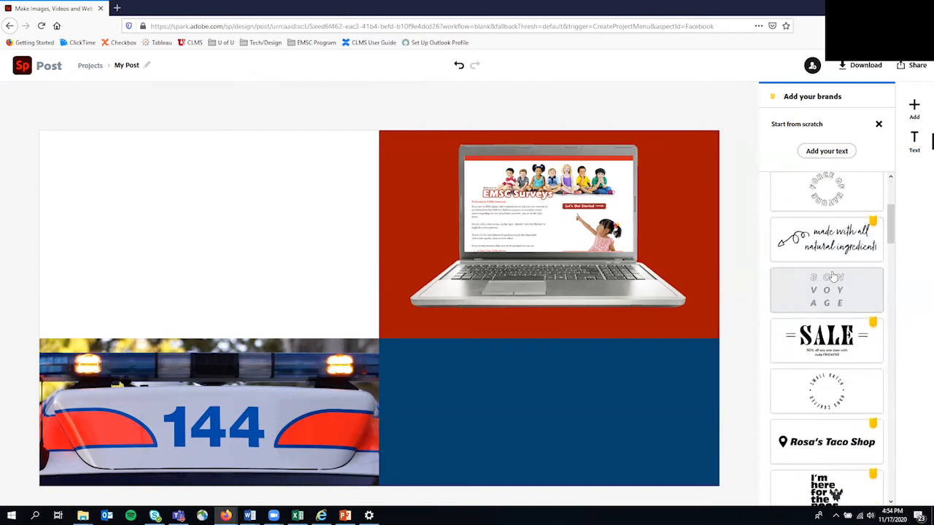
scroll(863, 319, "down", 2)
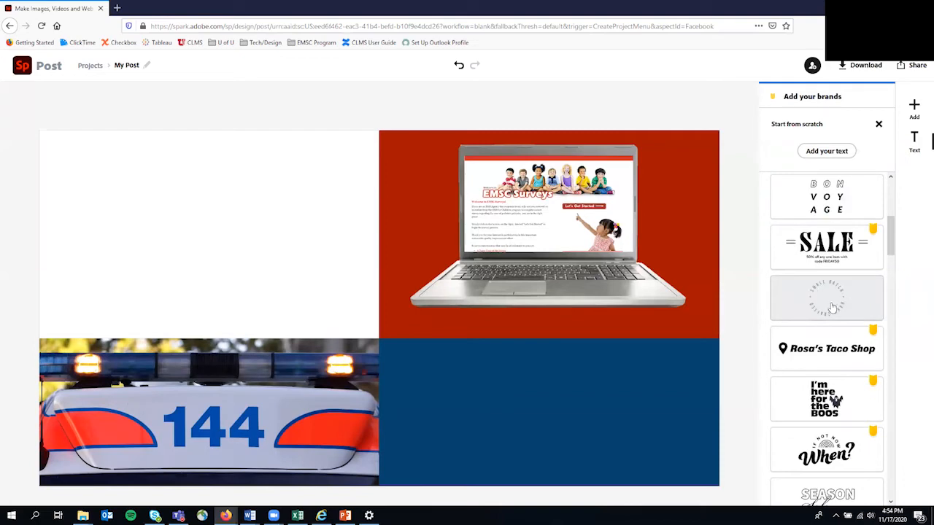
scroll(857, 399, "down", 1)
scroll(857, 399, "down", 2)
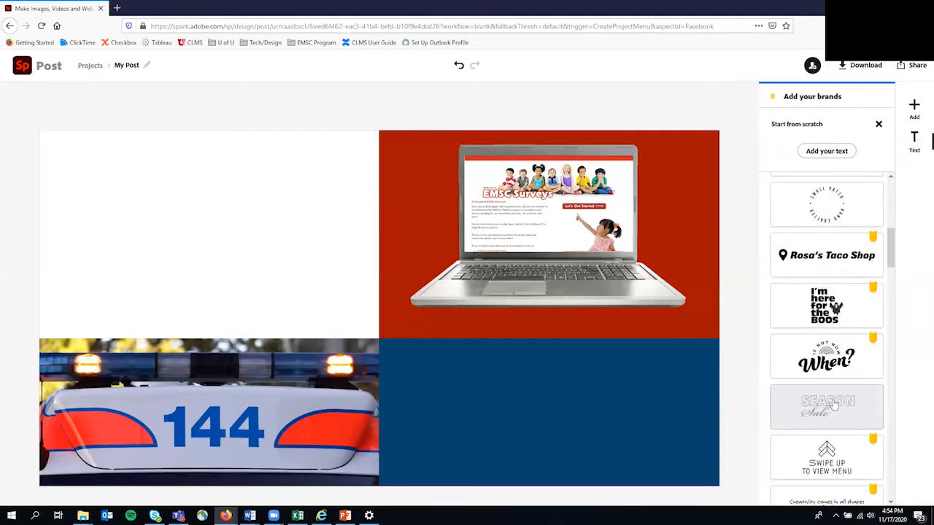
scroll(839, 405, "up", 7)
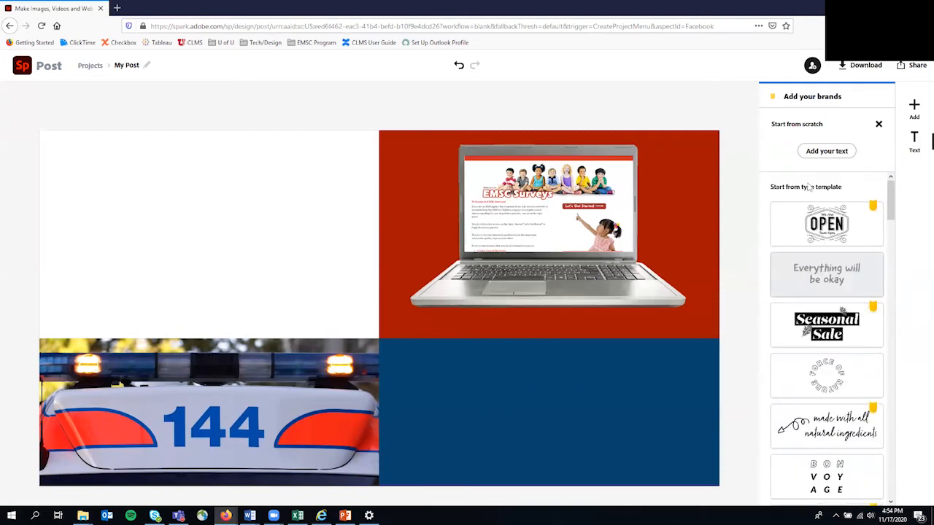
Add a new text block reading 'EMS for Children Survey' to the post.
left_click(826, 151)
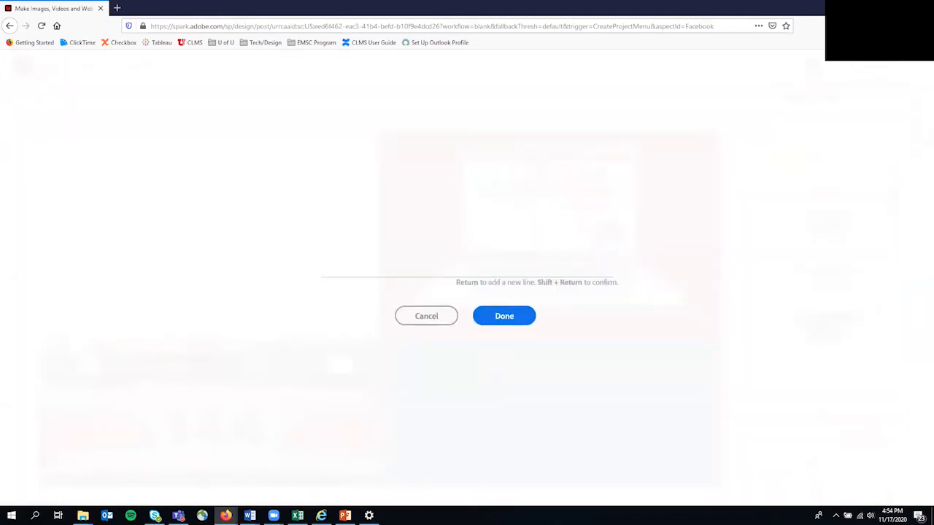
type("EMS for Children Survey")
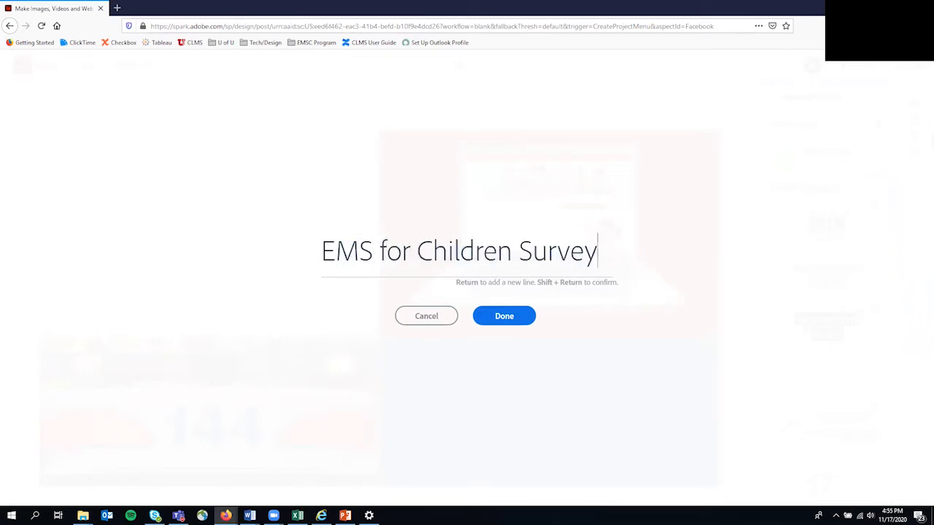
left_click(508, 318)
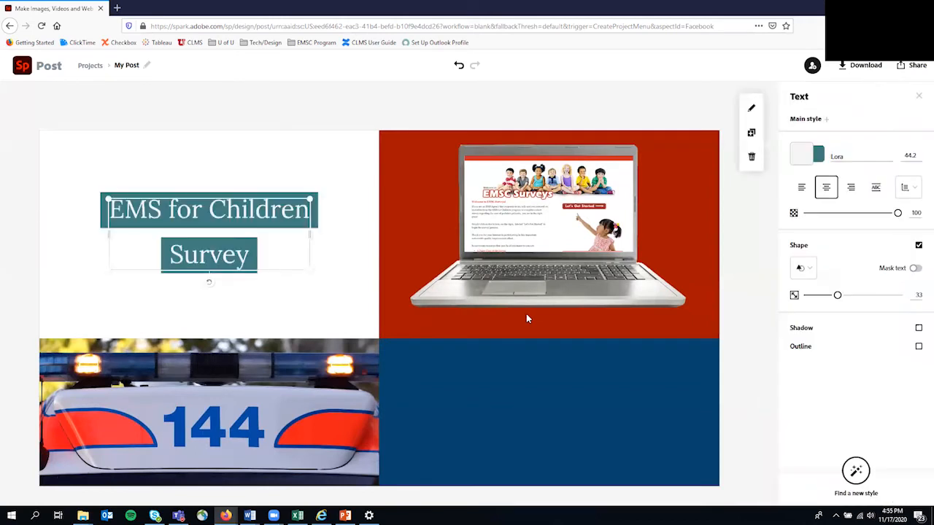